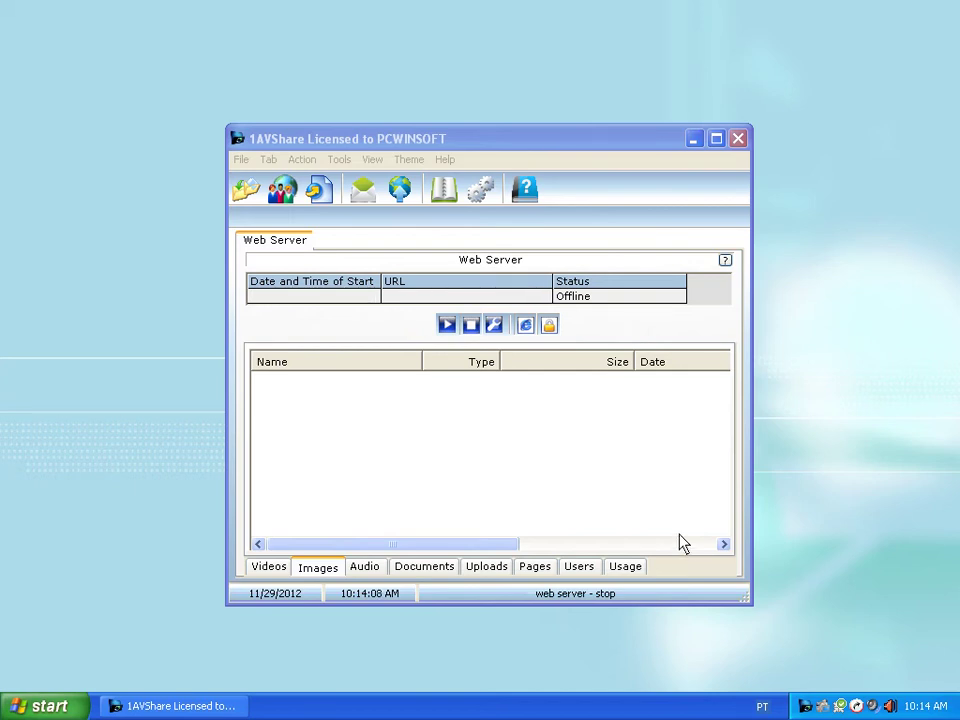
click(510, 150)
drag(510, 150, 511, 133)
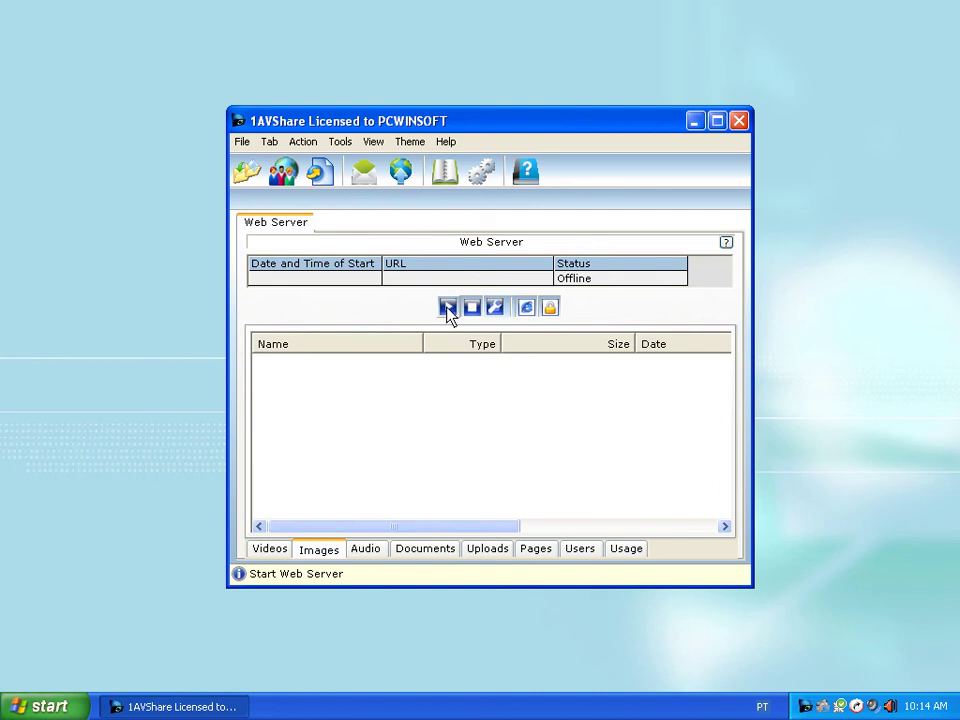
click(447, 308)
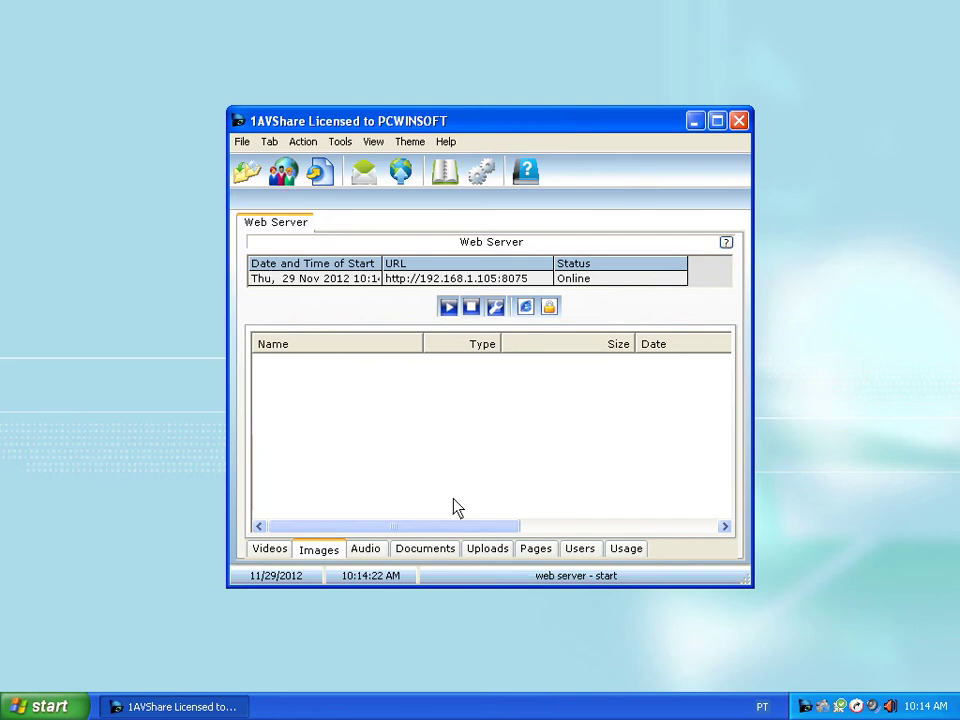
- Review the Videos, Images, Audio, Documents and Uploads lists, ending on Images
click(268, 552)
click(312, 557)
click(368, 558)
click(420, 557)
click(480, 556)
click(325, 558)
- Import Blue_hills.jpg, button.png, cantfind.png, data.png and download.jpg from the temp folder into Images
right_click(436, 392)
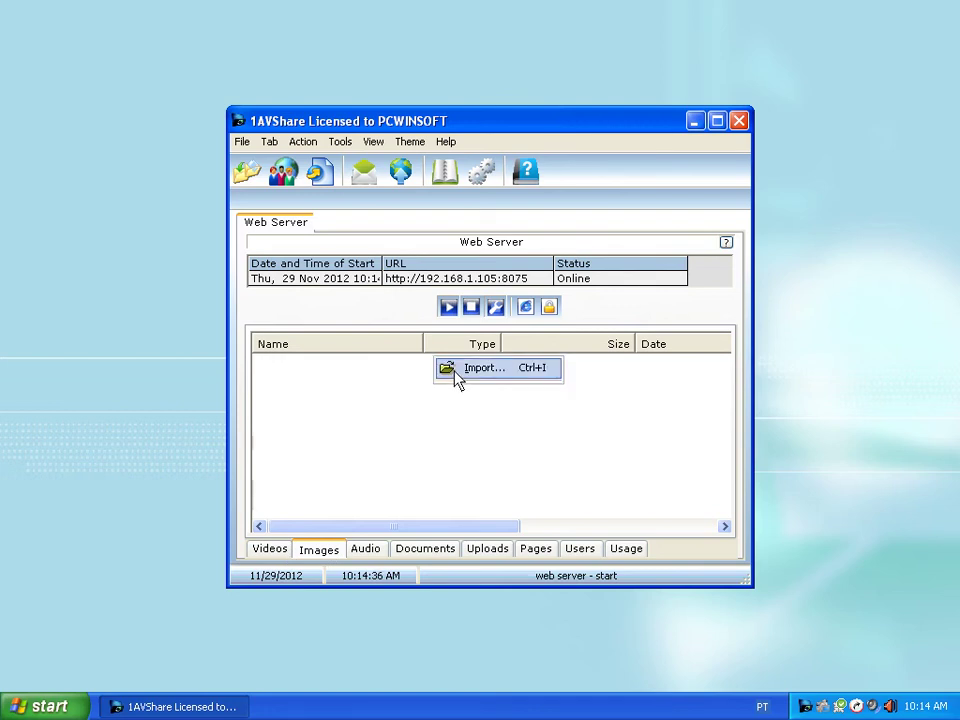
click(458, 372)
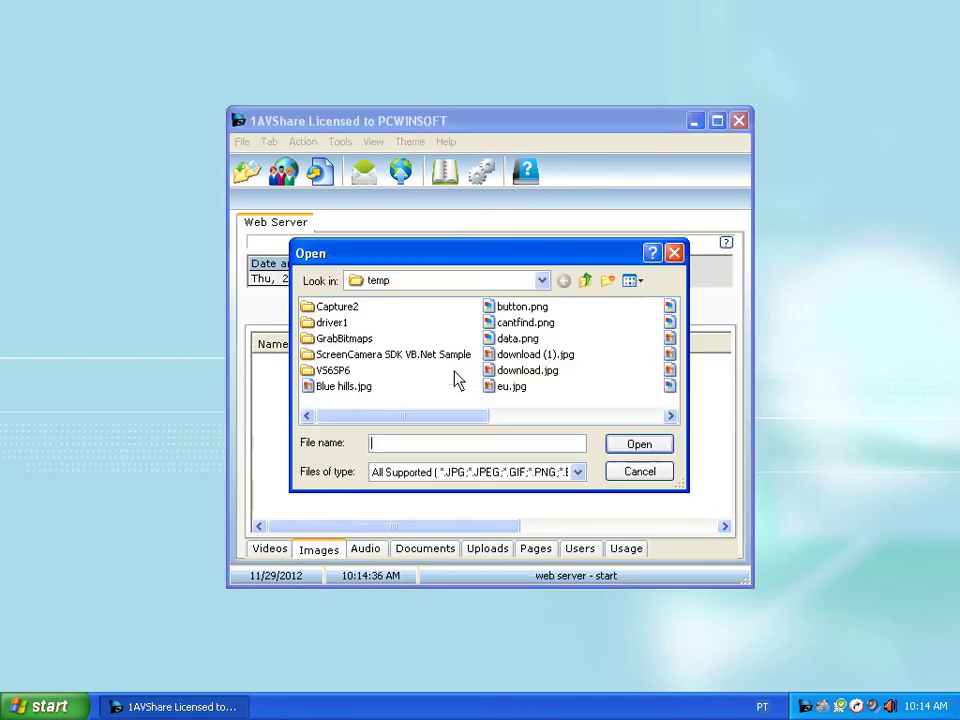
click(360, 389)
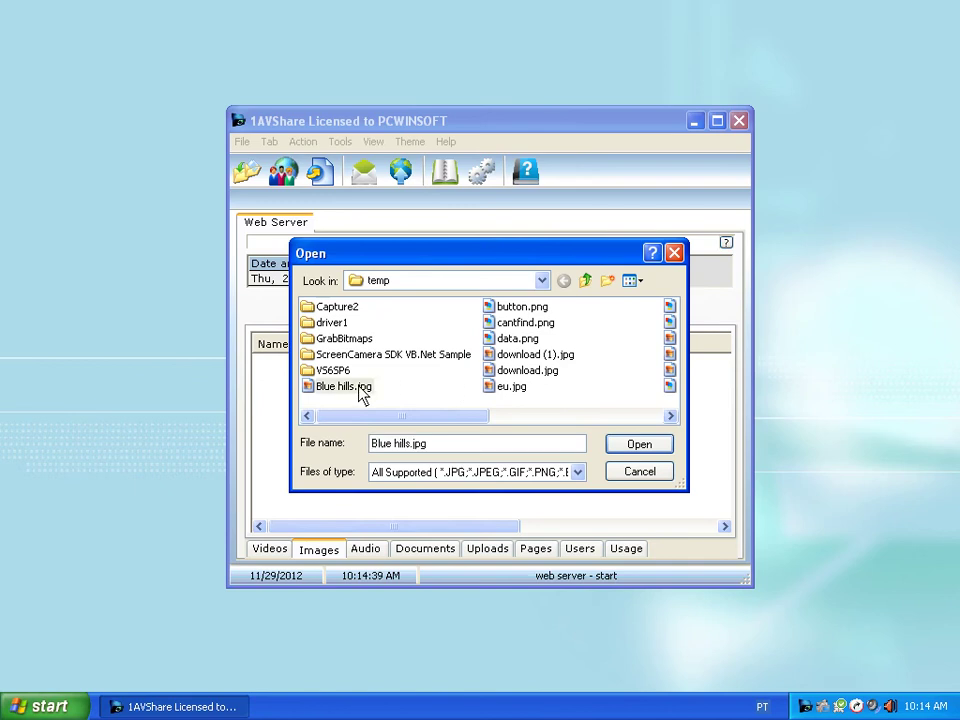
ctrl+click(522, 370)
ctrl+click(527, 340)
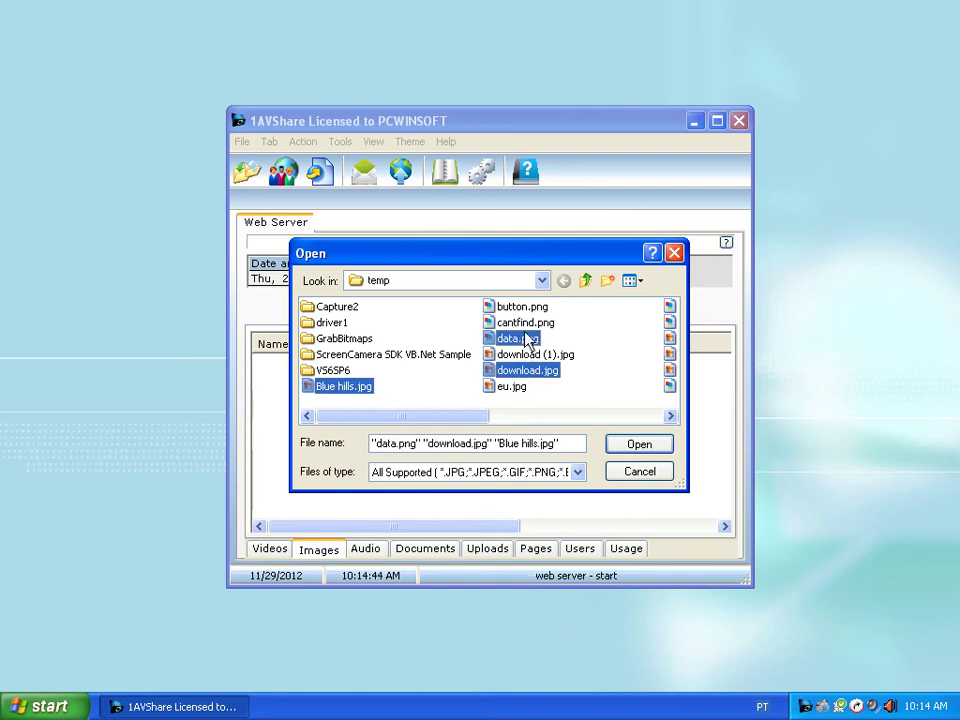
ctrl+click(525, 323)
ctrl+click(524, 309)
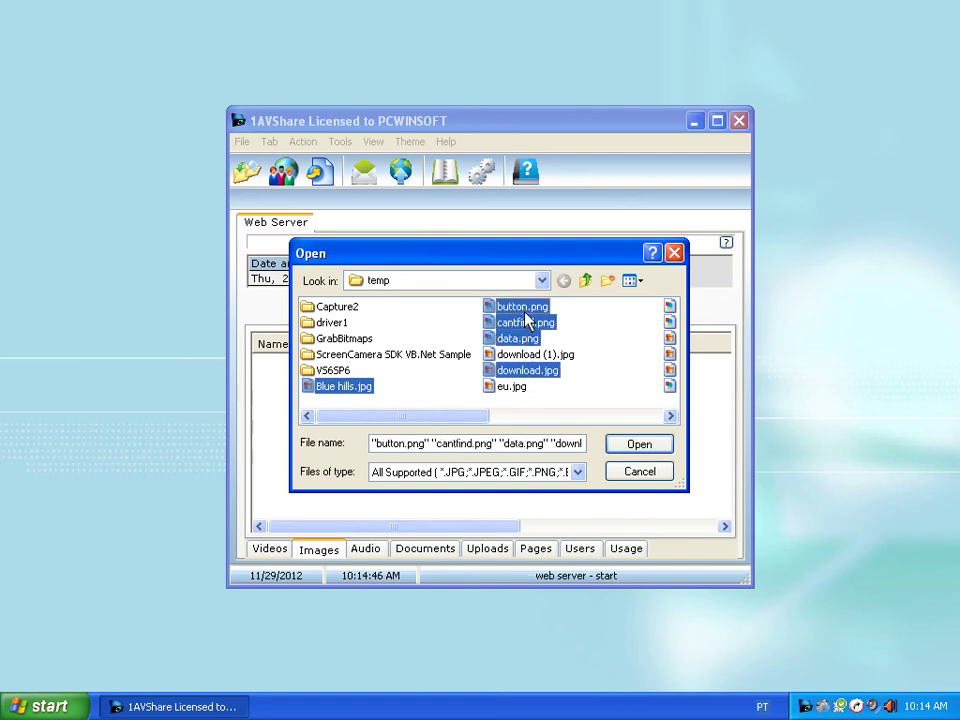
click(626, 446)
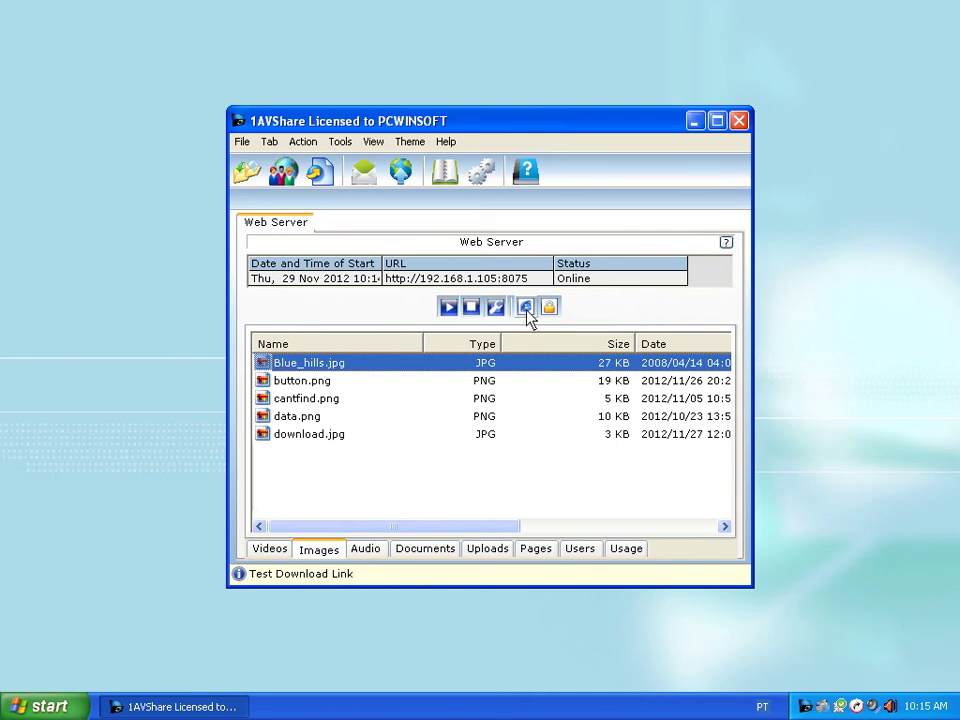
- Open the test download link in Internet Explorer and log in with the administrator credentials
click(527, 309)
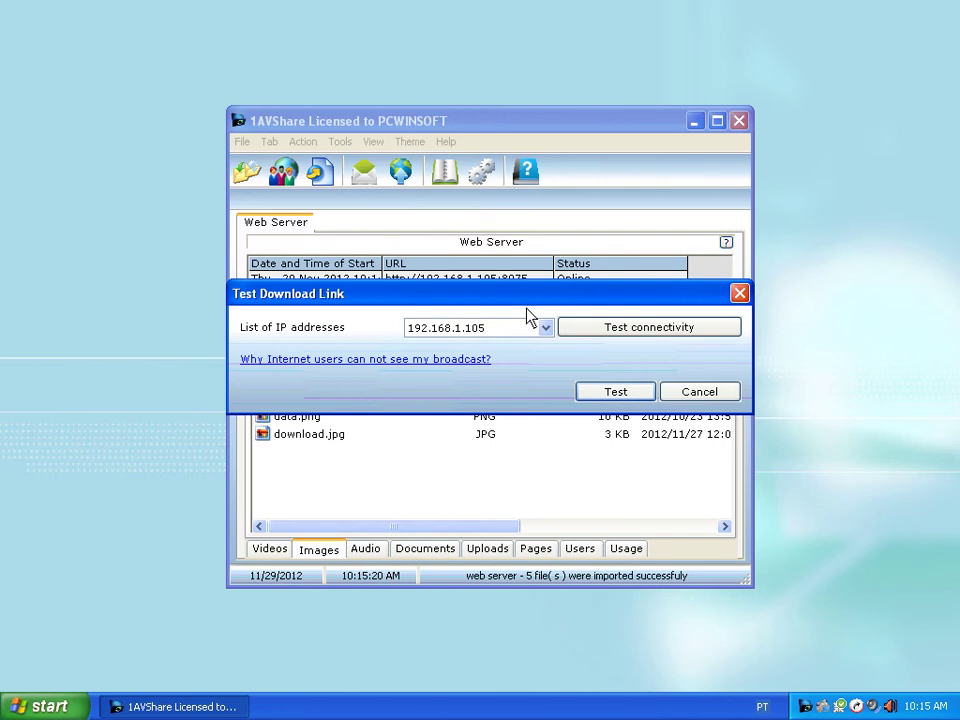
click(618, 395)
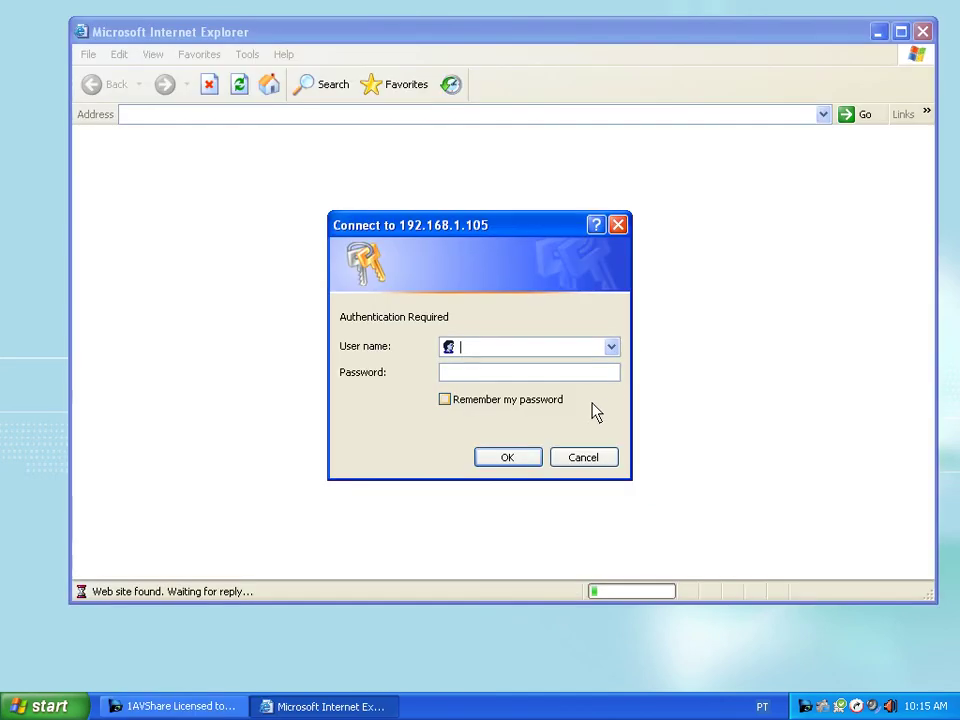
text(admin)
key(Tab)
text(admin)
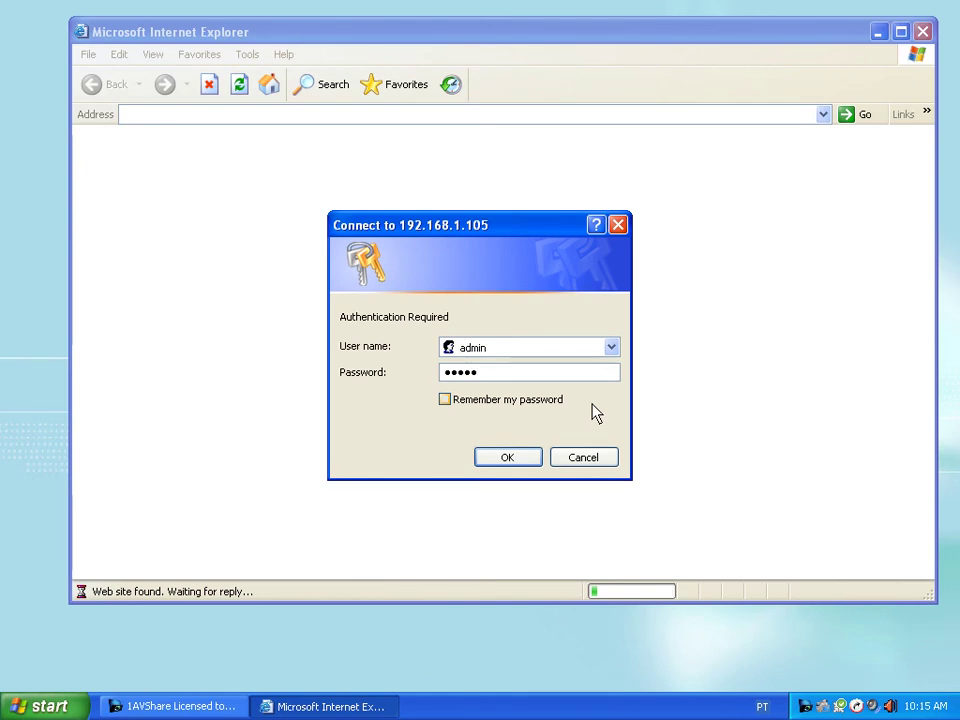
key(Return)
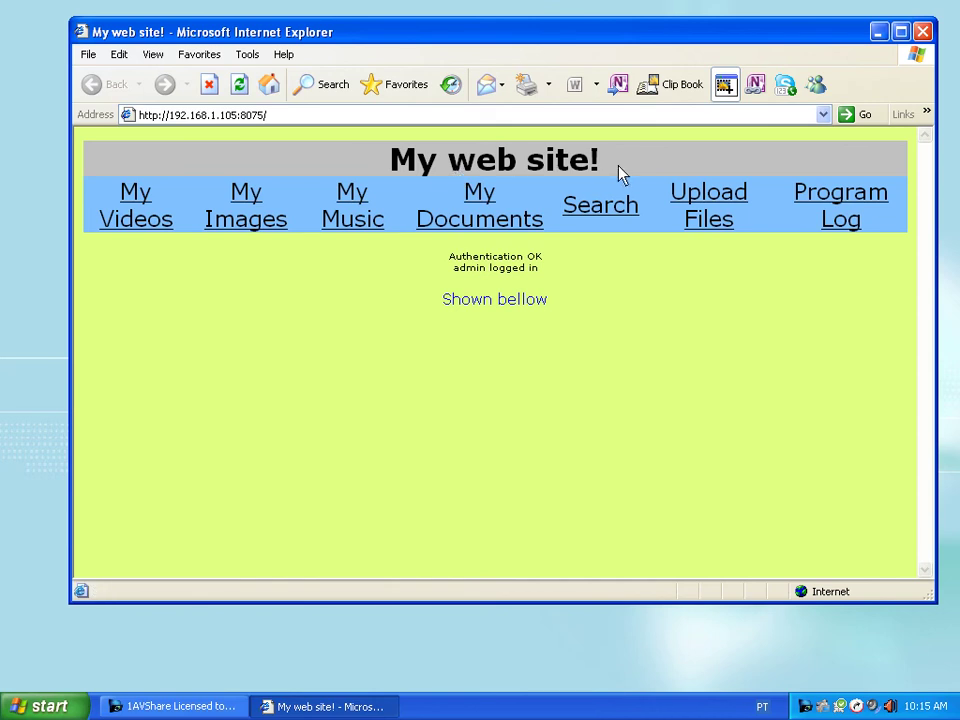
- In My Images, view download.jpg, Blue_hills.jpg and cantfind.png full size, returning to the gallery each time
click(262, 234)
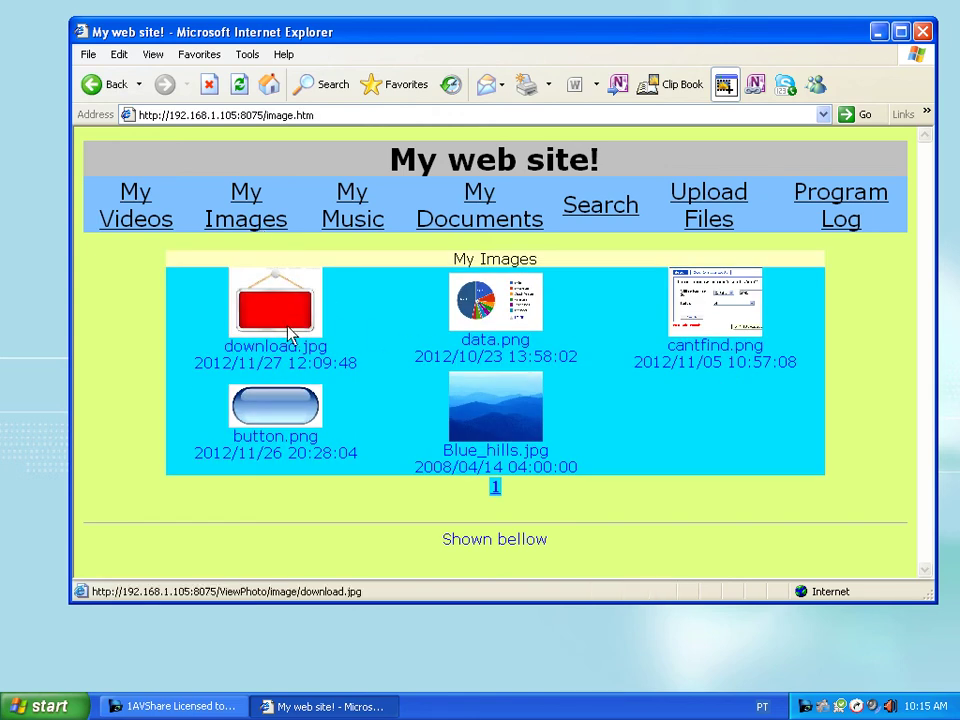
click(290, 330)
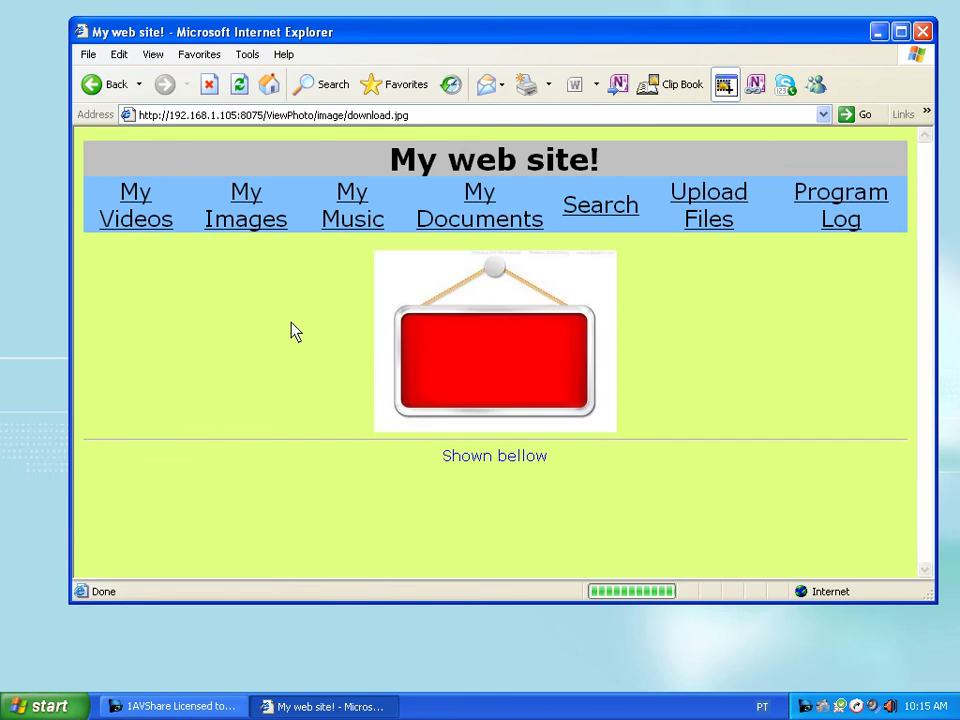
click(112, 88)
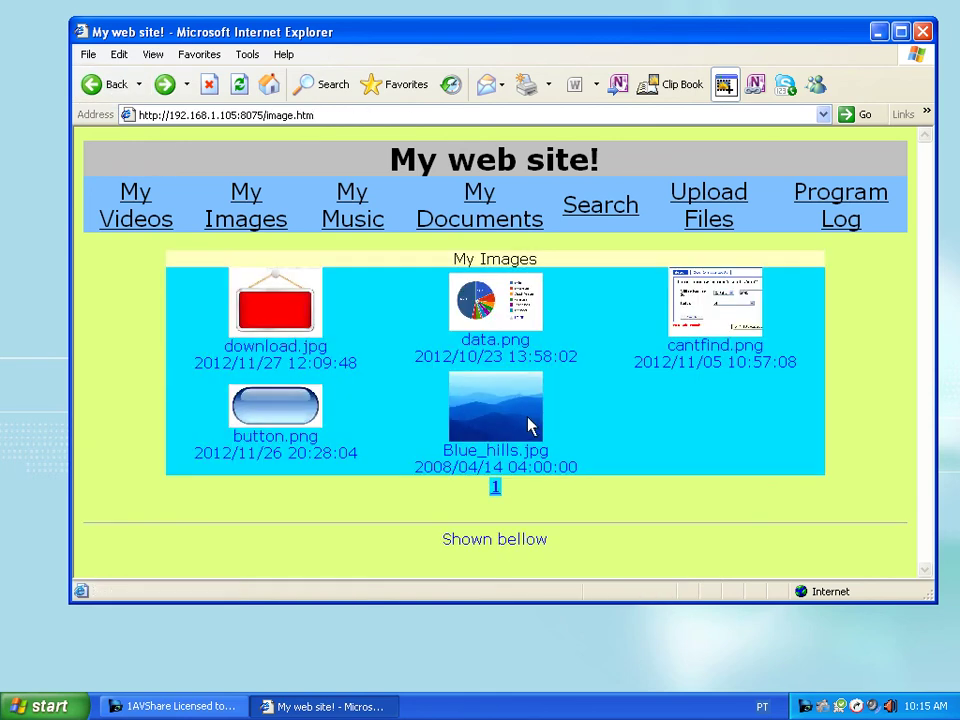
click(530, 425)
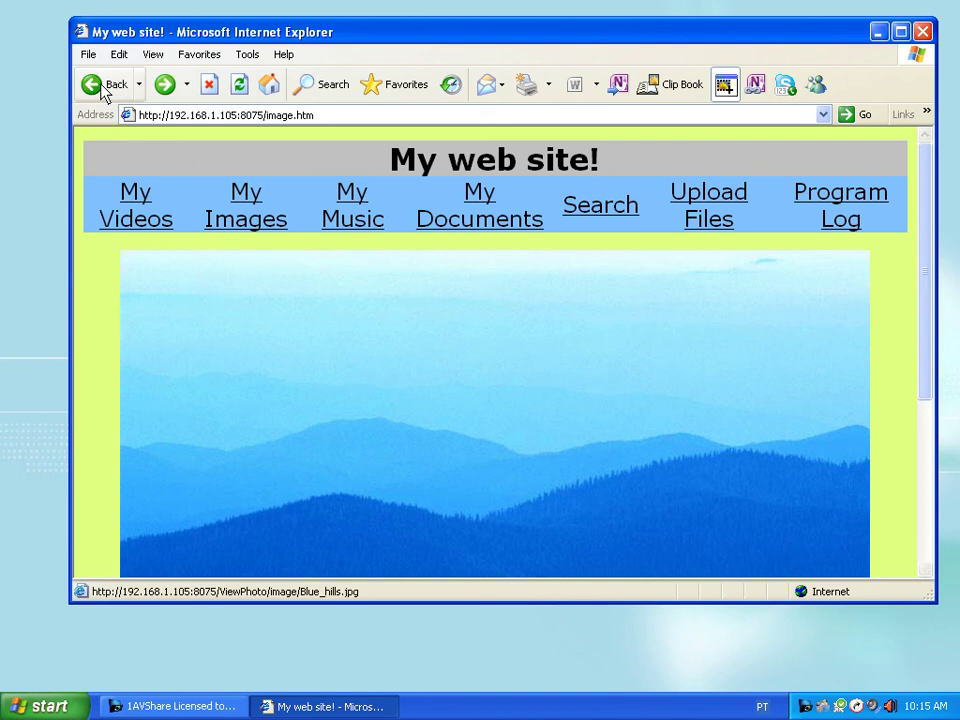
click(95, 85)
click(698, 321)
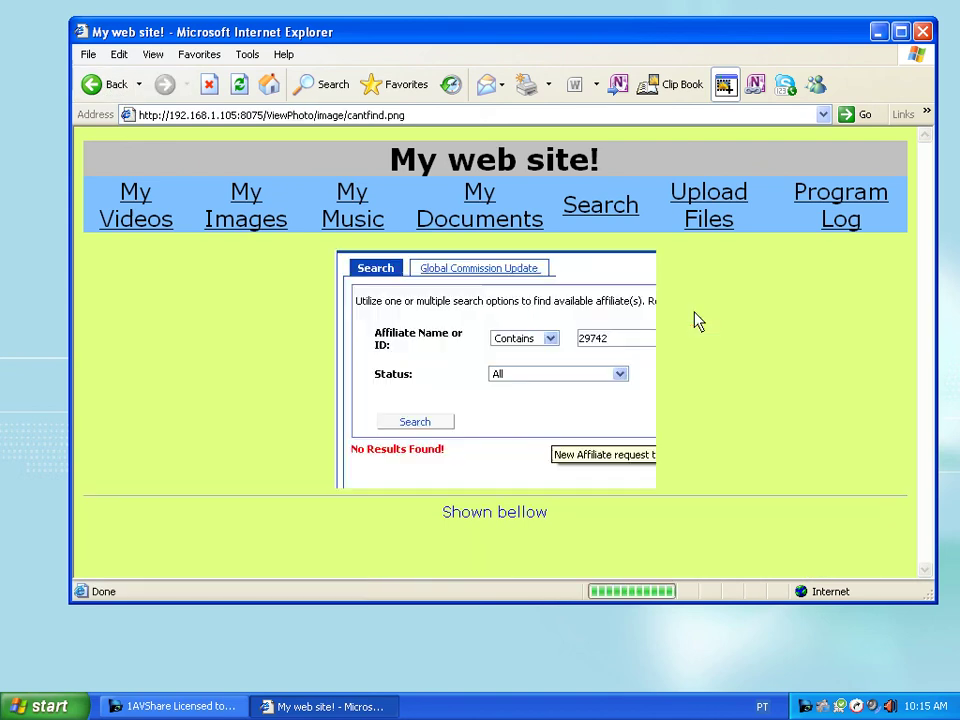
click(90, 90)
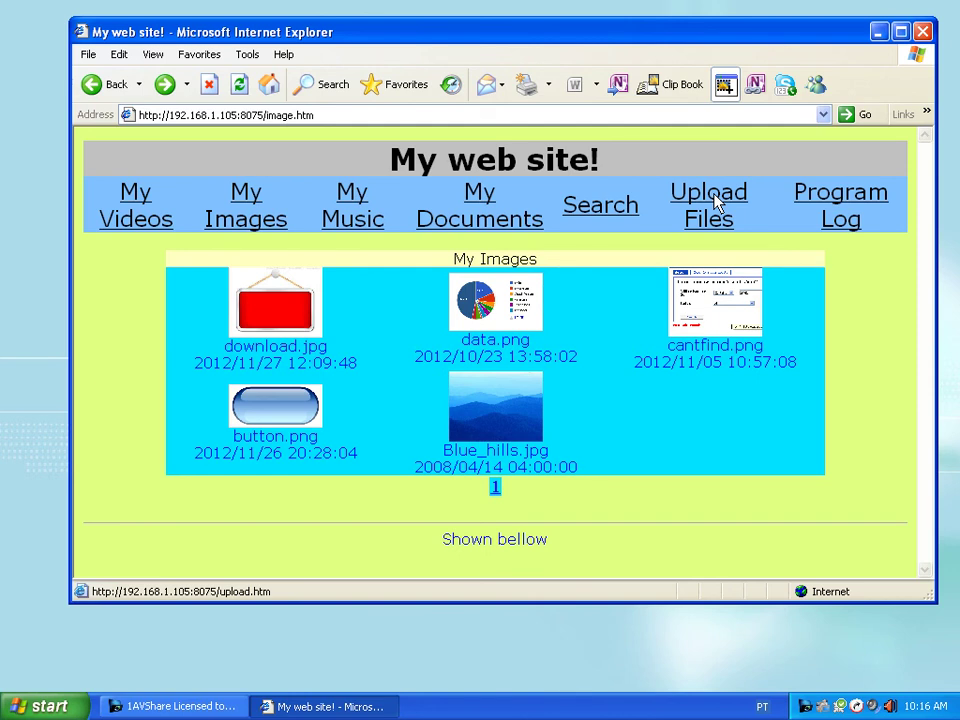
- Upload where to begin.txt from the Desktop via Upload Files, then switch back to 1AVShare
click(717, 202)
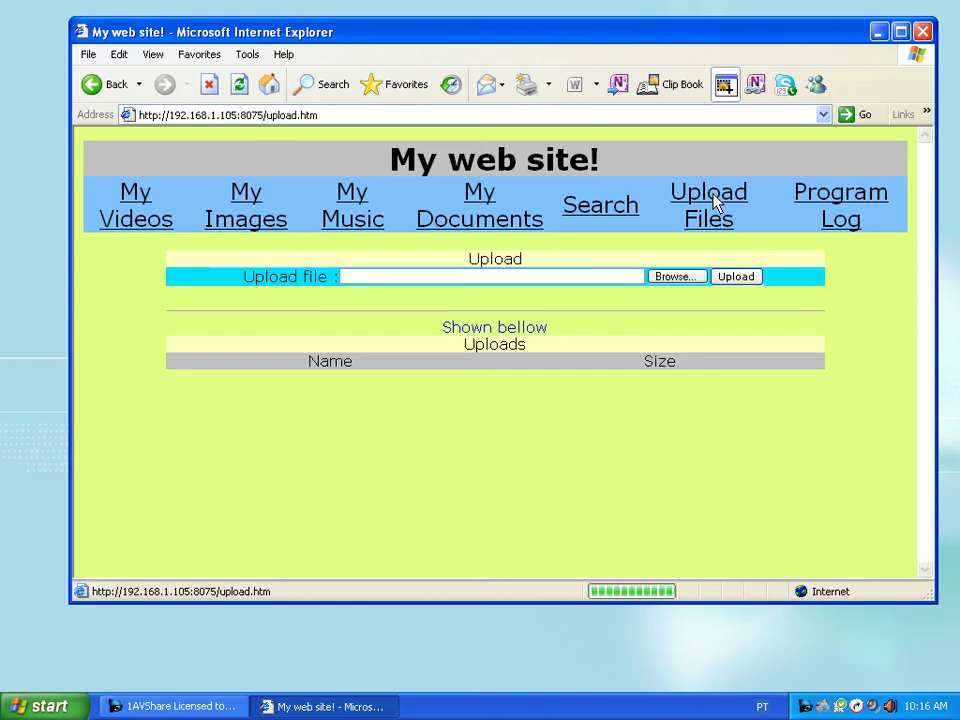
click(686, 279)
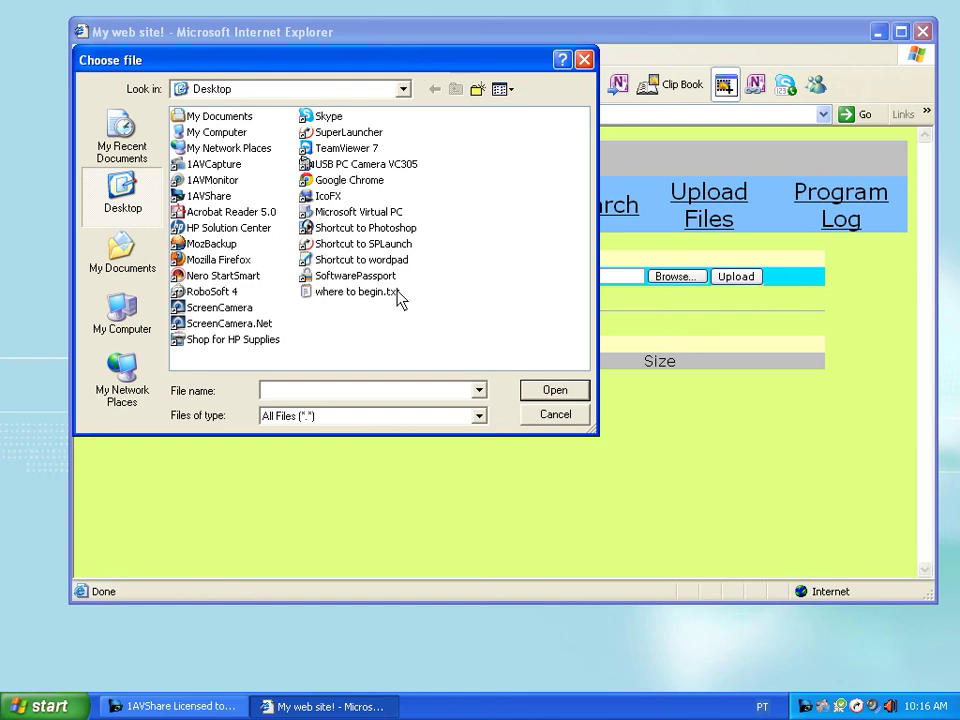
double_click(381, 294)
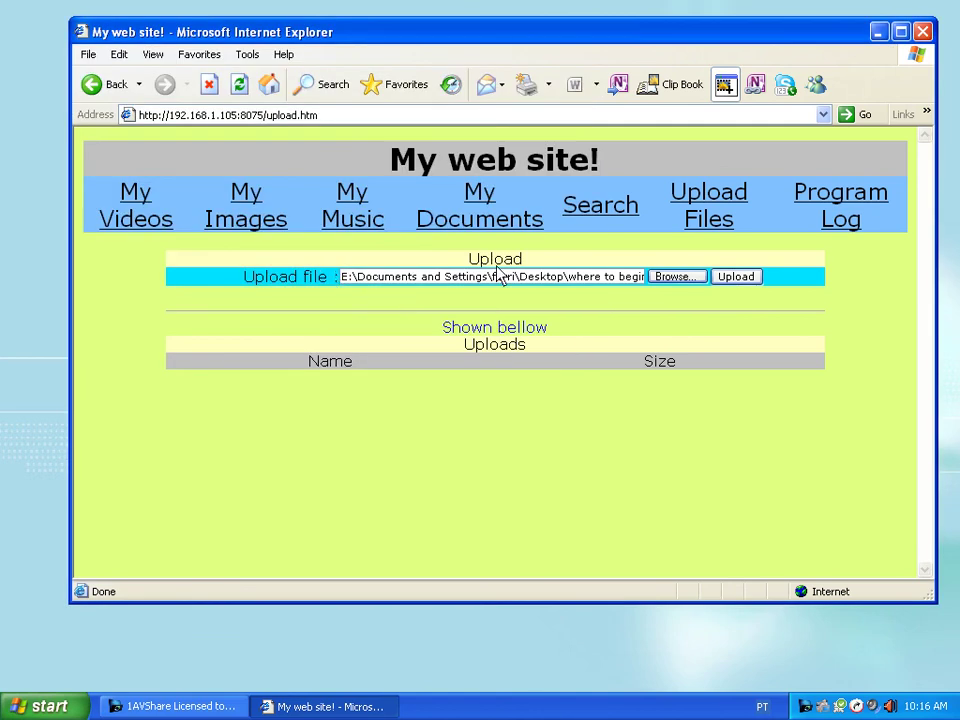
click(730, 280)
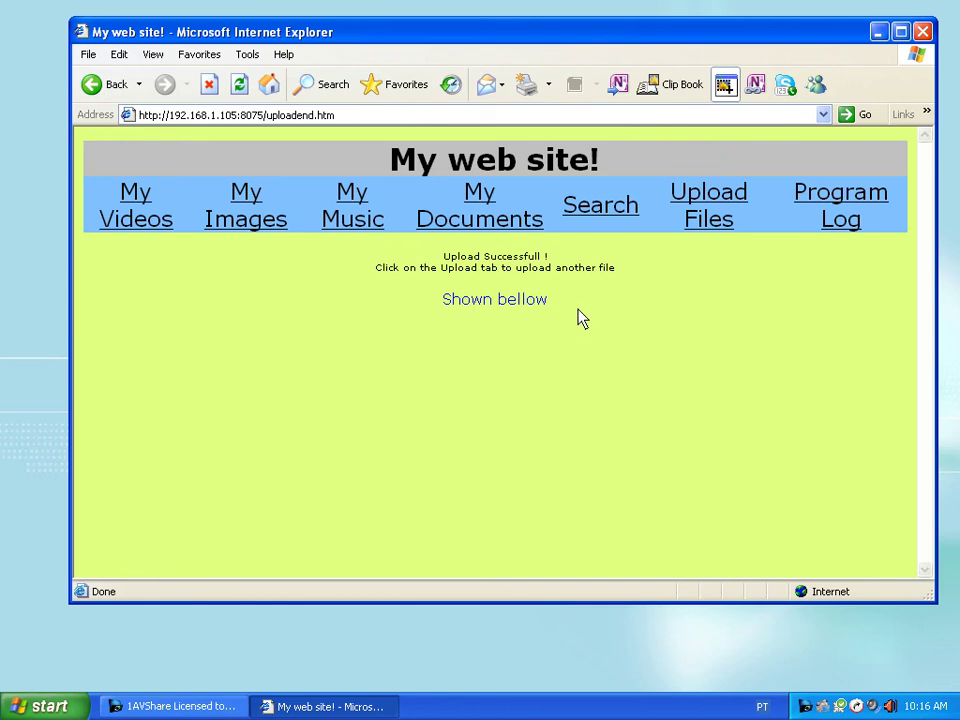
click(172, 706)
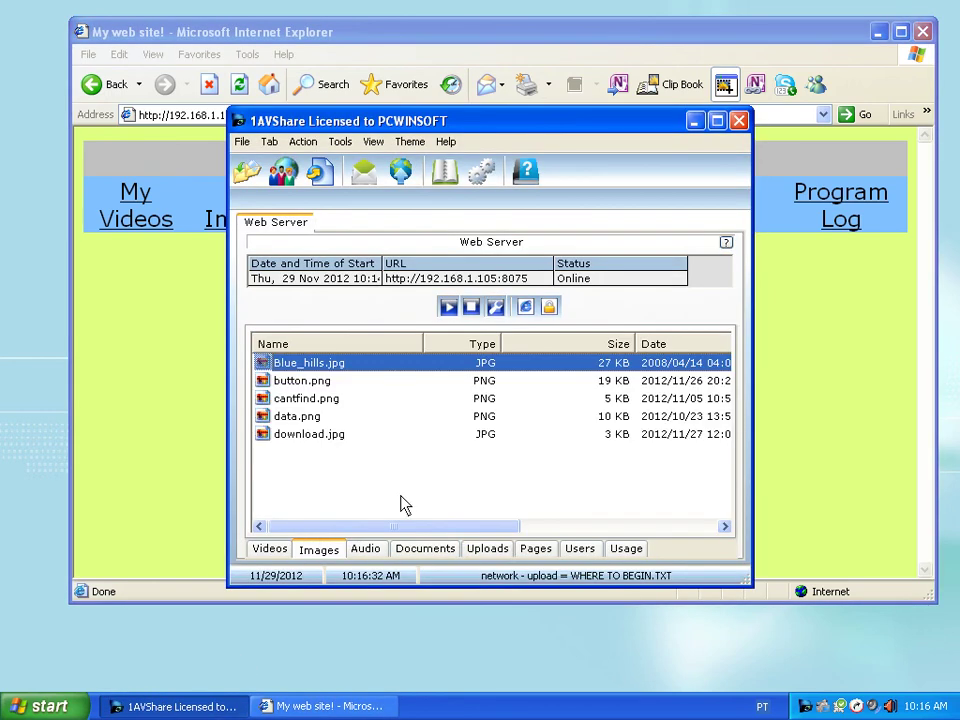
- Open the uploaded WHERE TO BEGIN.TXT from its folder in Notepad, close it, and show Documents
click(500, 553)
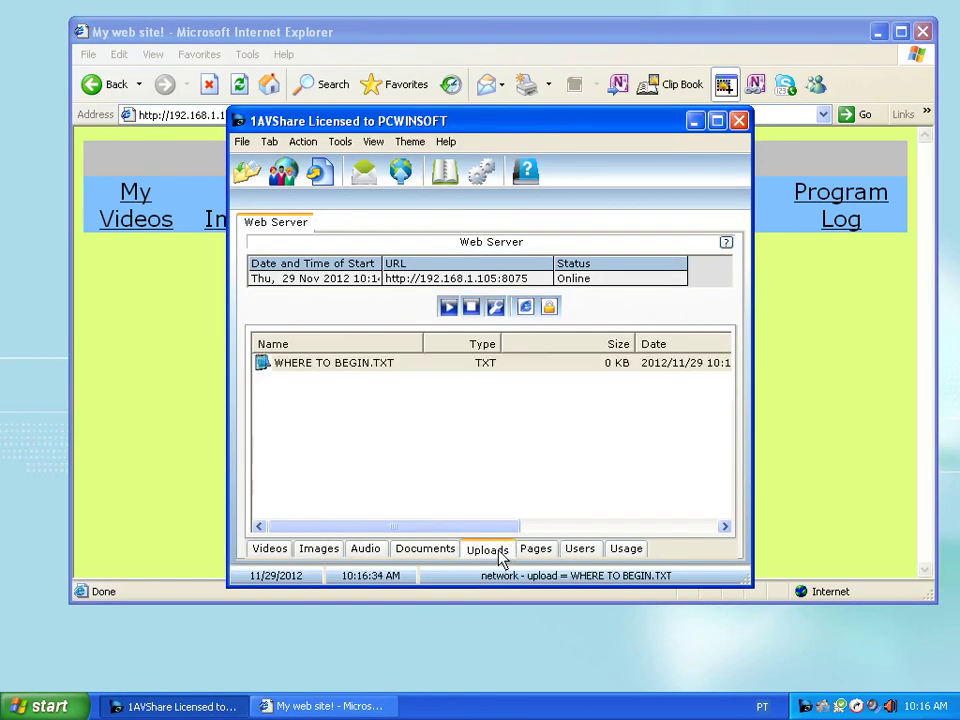
click(449, 363)
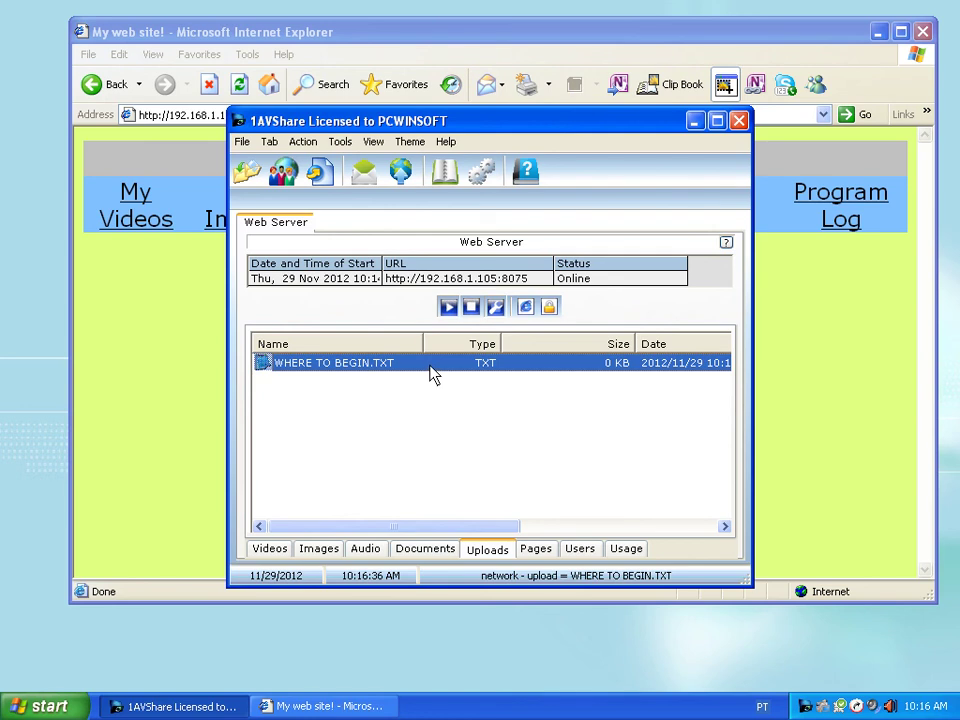
right_click(433, 372)
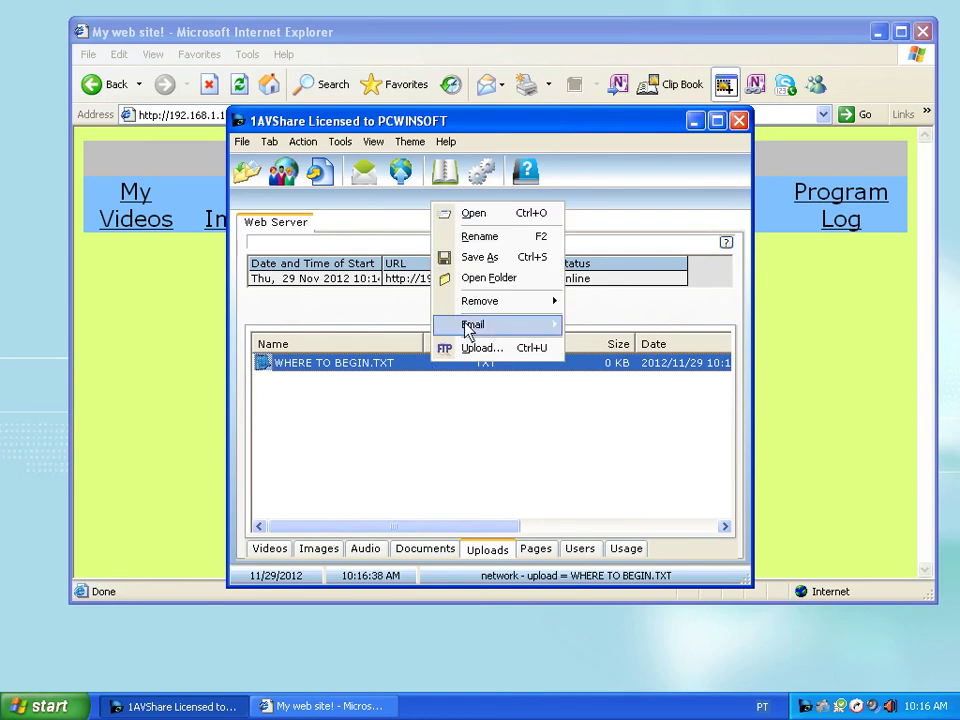
click(501, 278)
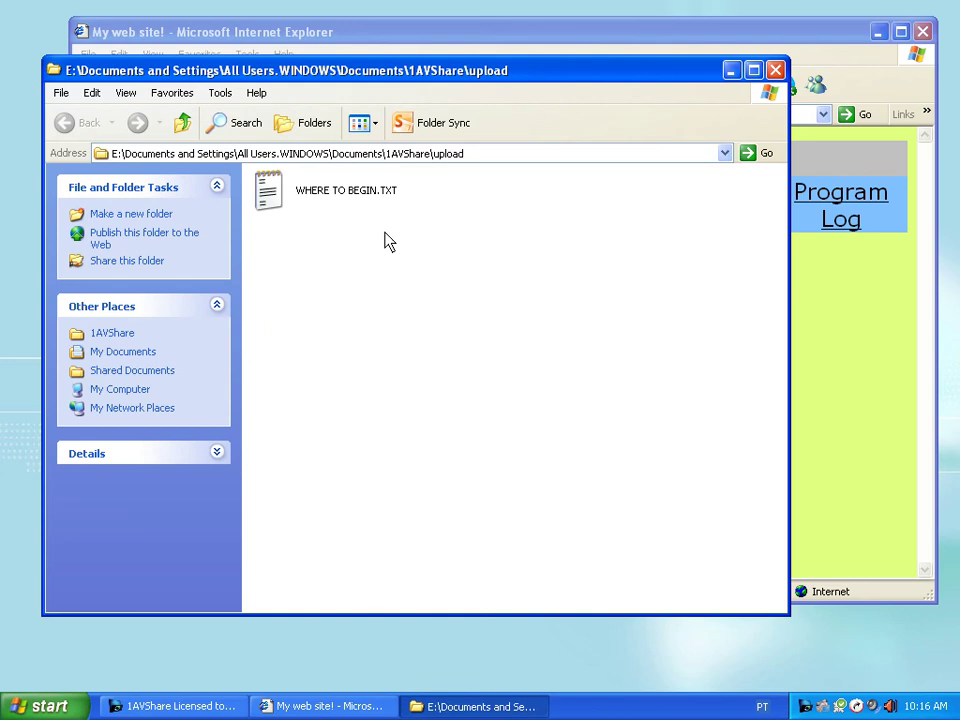
double_click(354, 193)
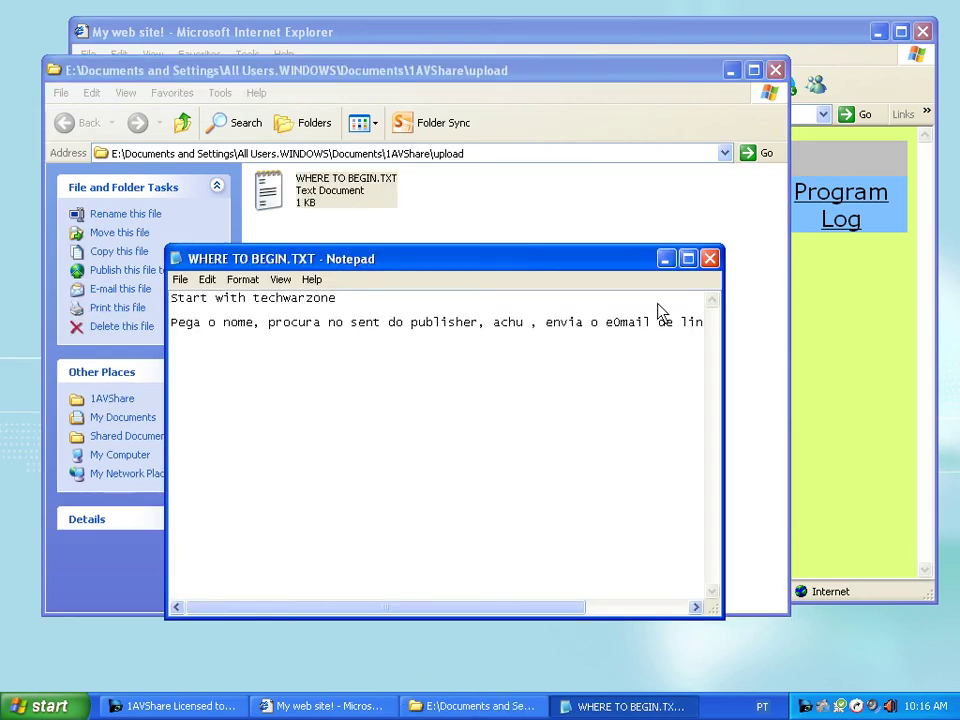
click(710, 259)
click(776, 70)
click(428, 548)
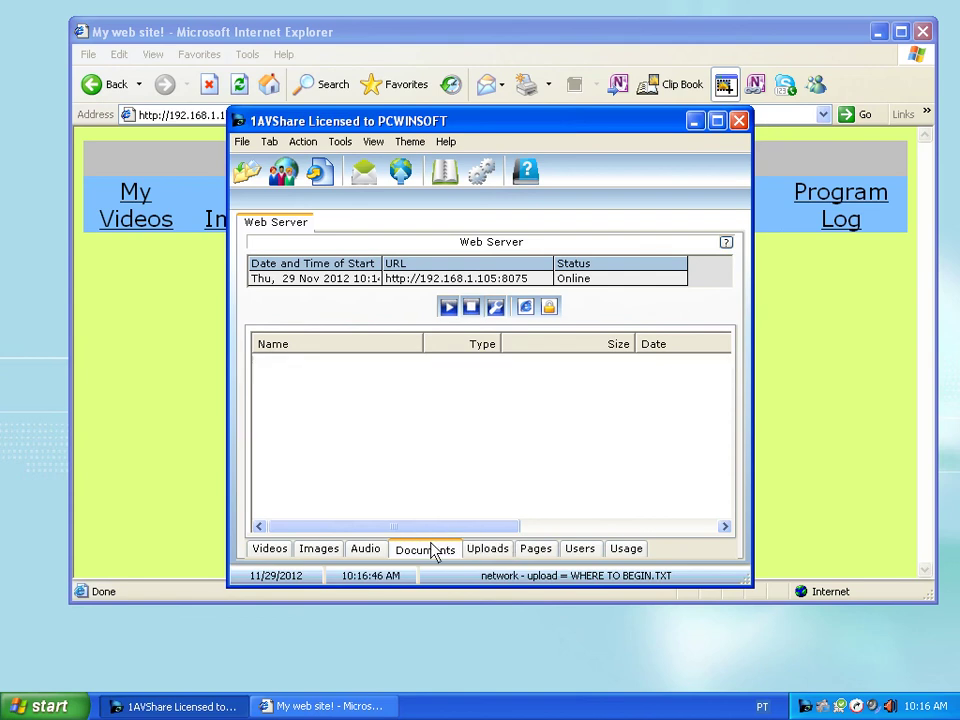
- Start importing a document and browse Local Disk (C:) into the Projects folder
right_click(423, 397)
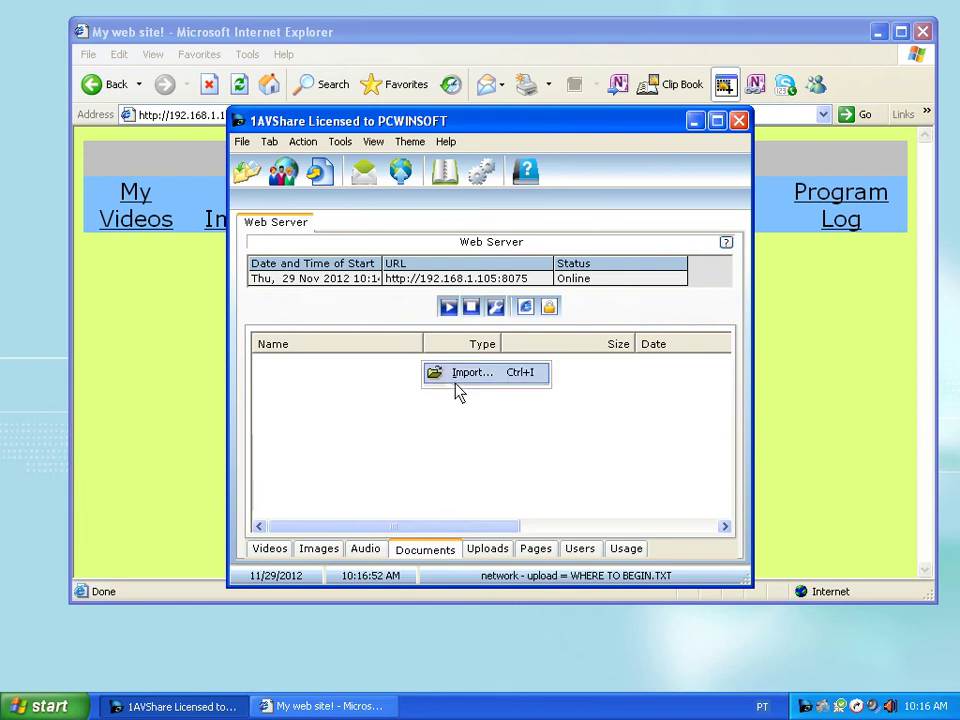
click(459, 388)
click(489, 282)
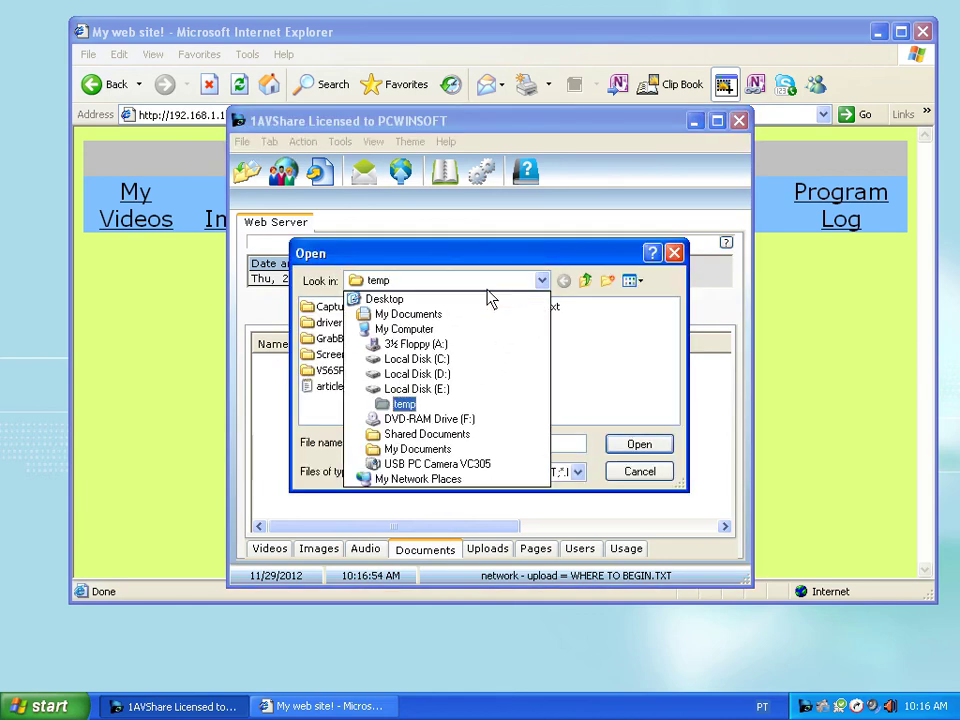
click(432, 359)
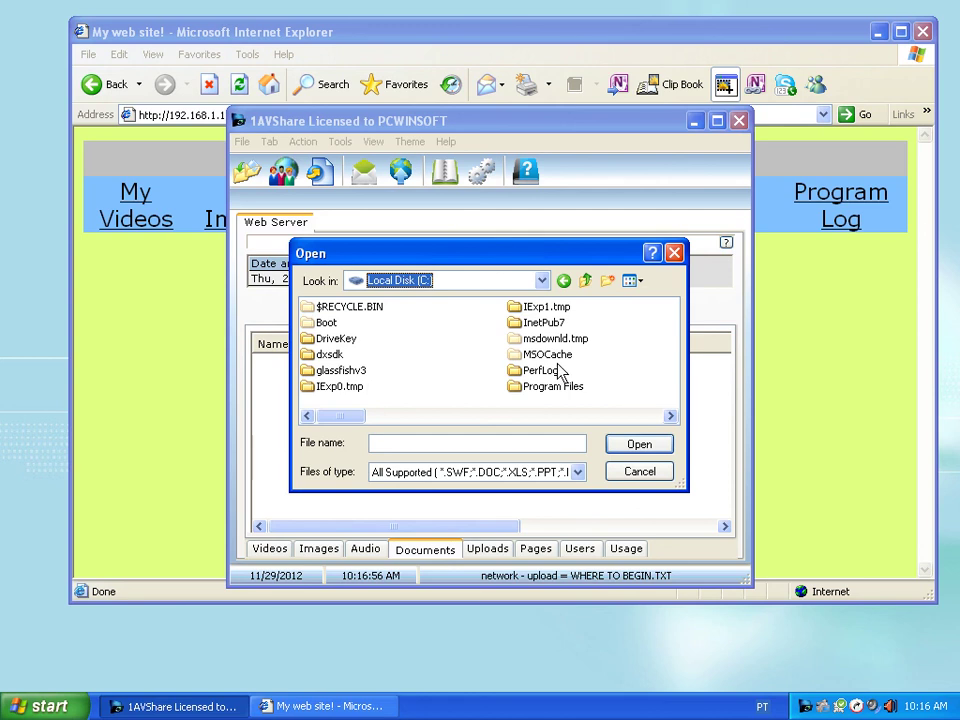
click(564, 416)
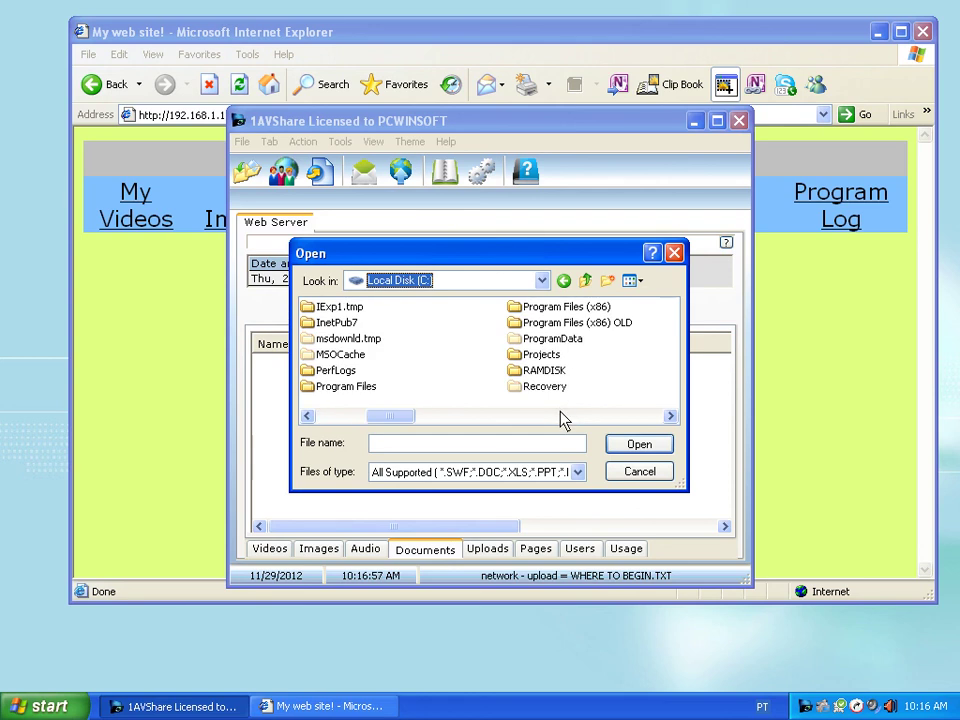
double_click(540, 356)
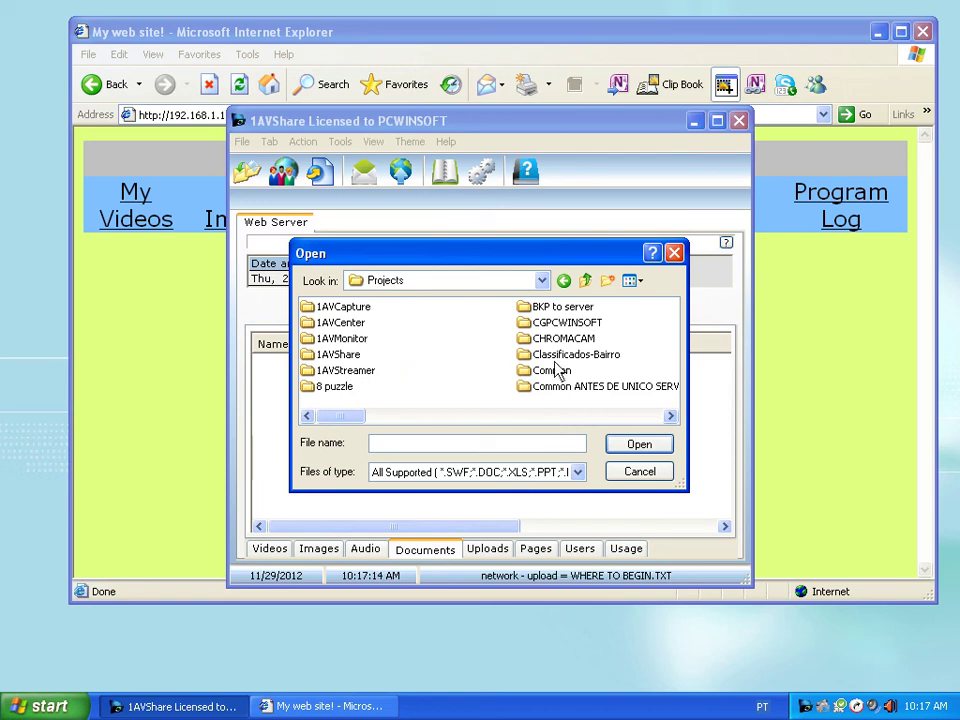
- Navigate into the HomeSafe\Output folder
key(h)
key(o)
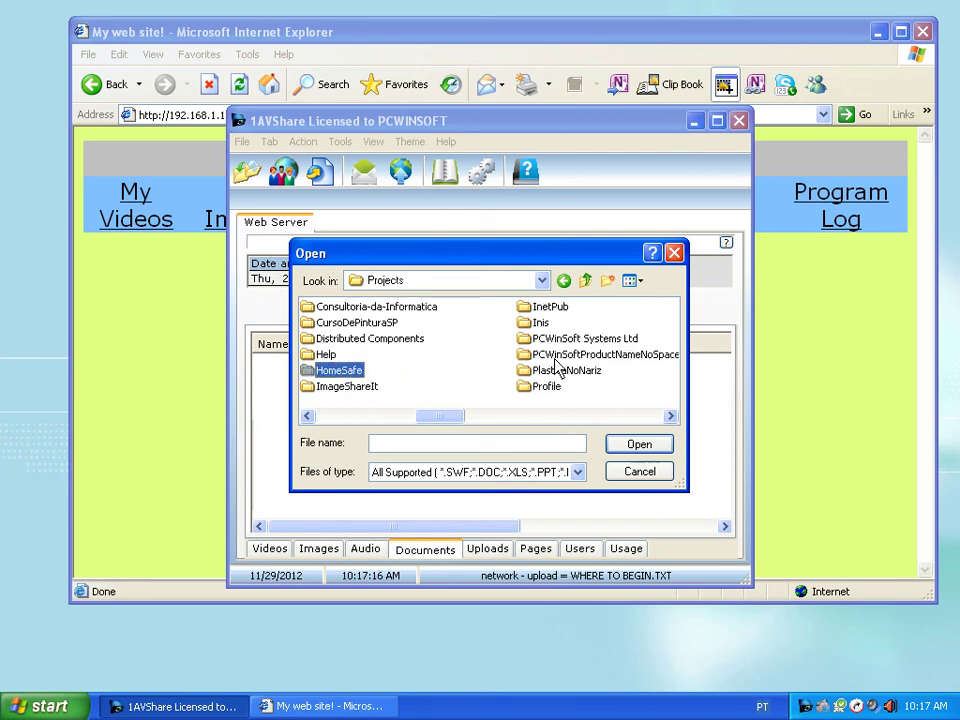
key(Return)
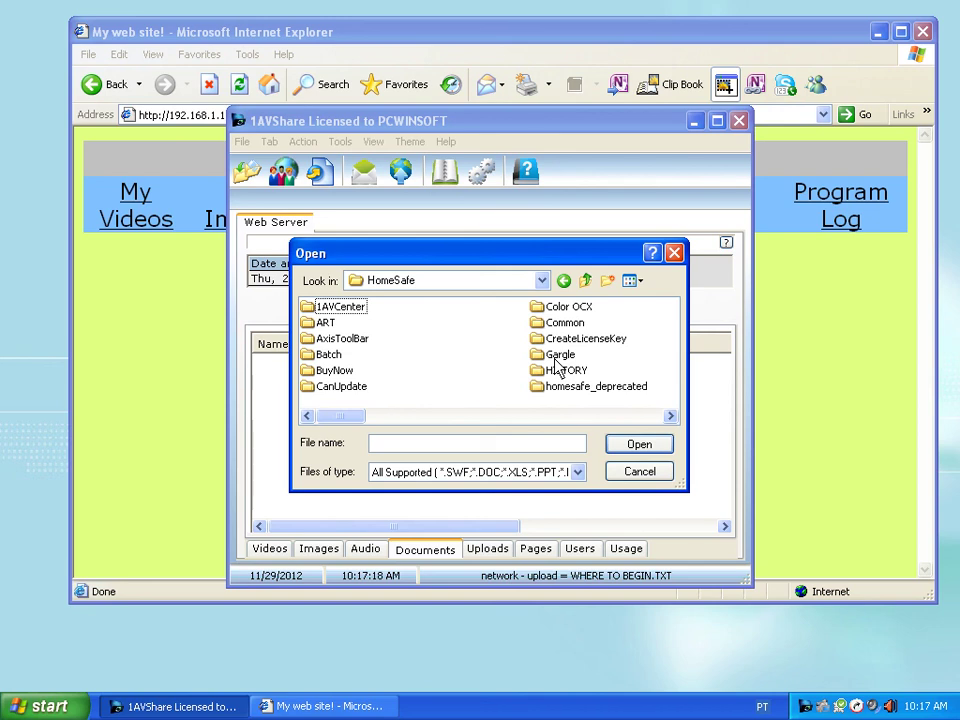
click(556, 359)
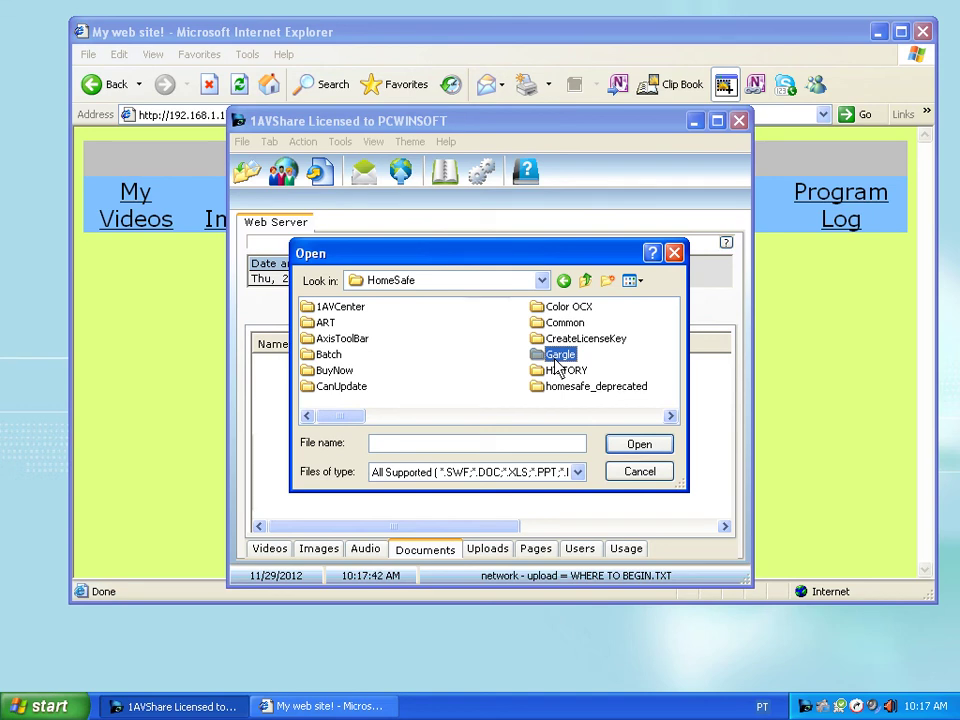
key(p)
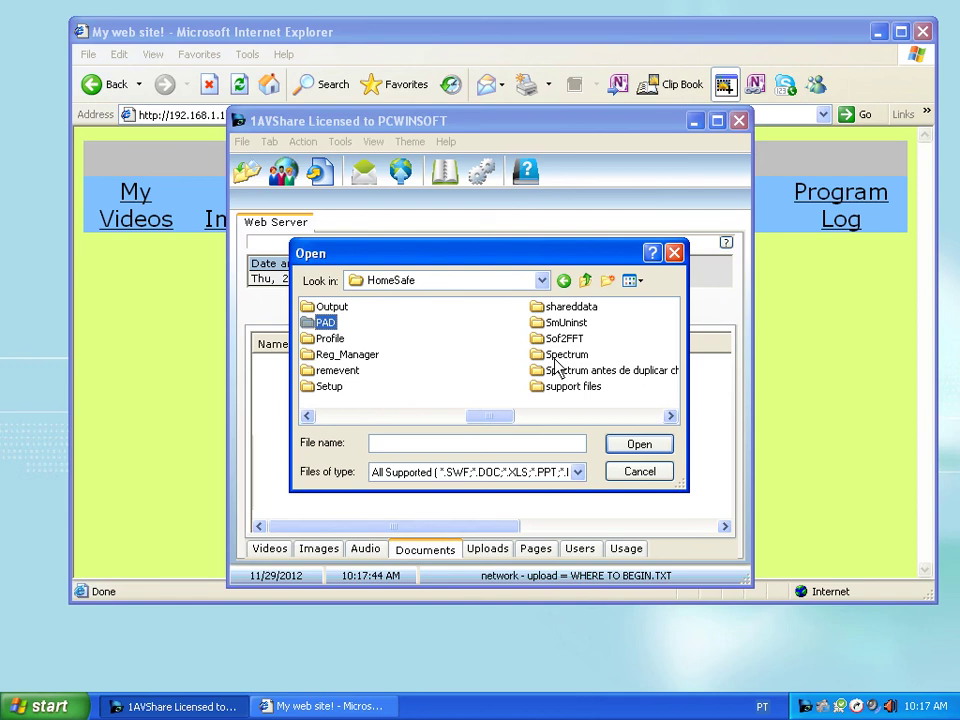
key(o)
key(Return)
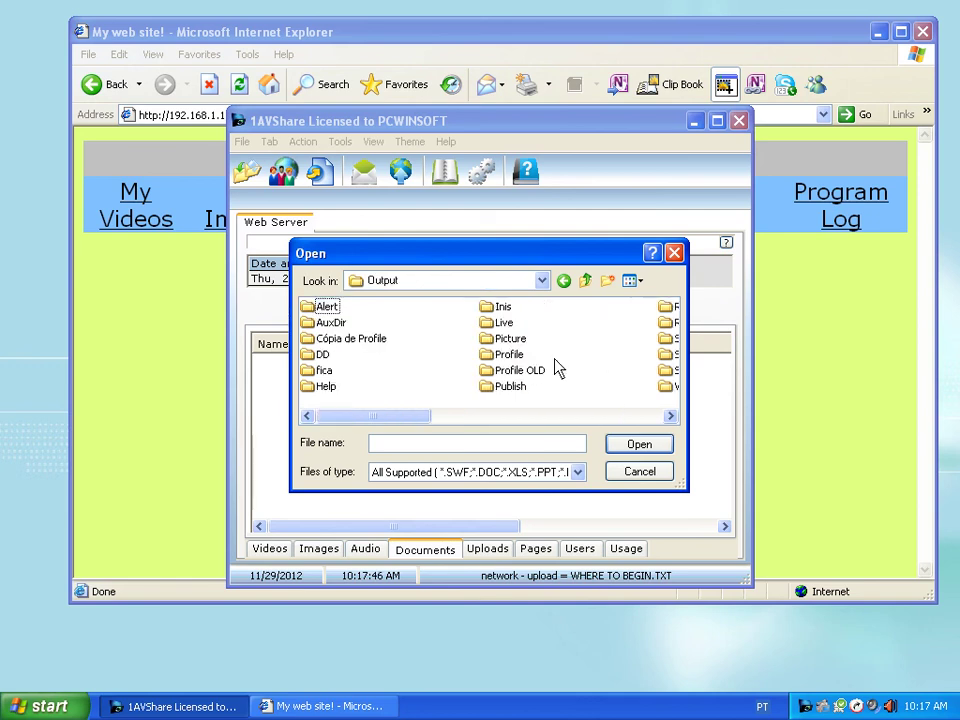
- Import 1AVCenter.exe into the shared documents and return to Internet Explorer
key(r)
key(g)
key(Left)
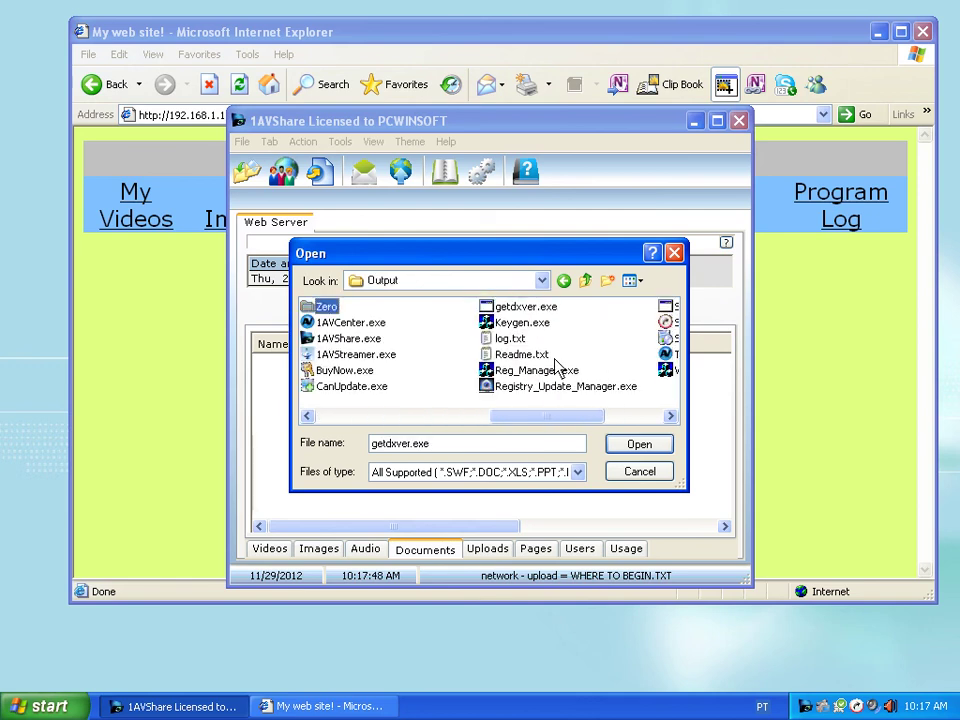
key(Down)
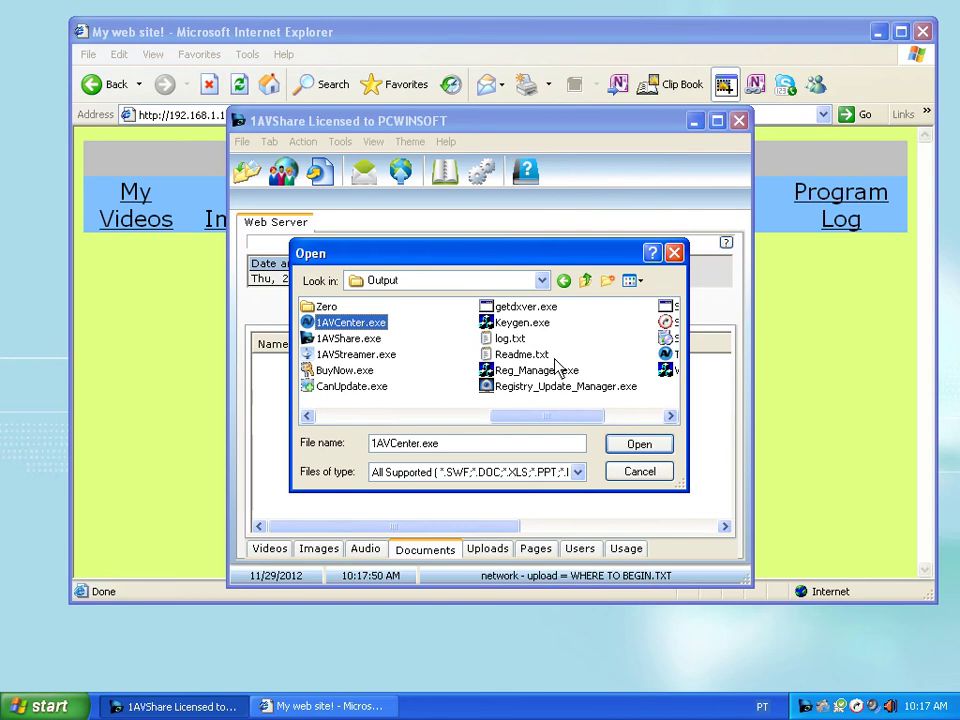
key(Return)
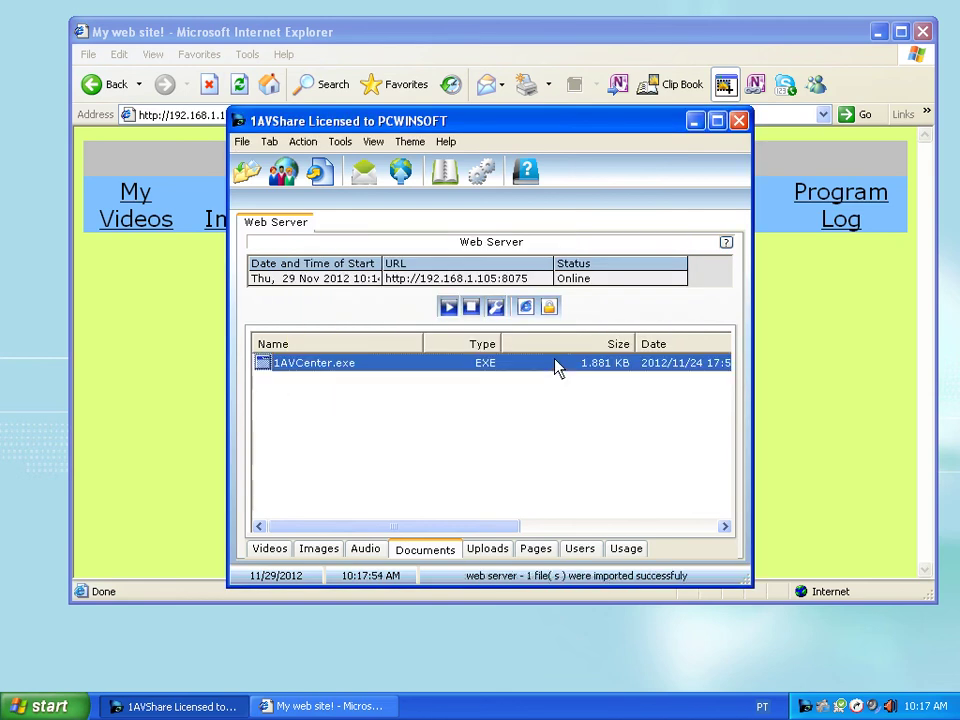
click(783, 352)
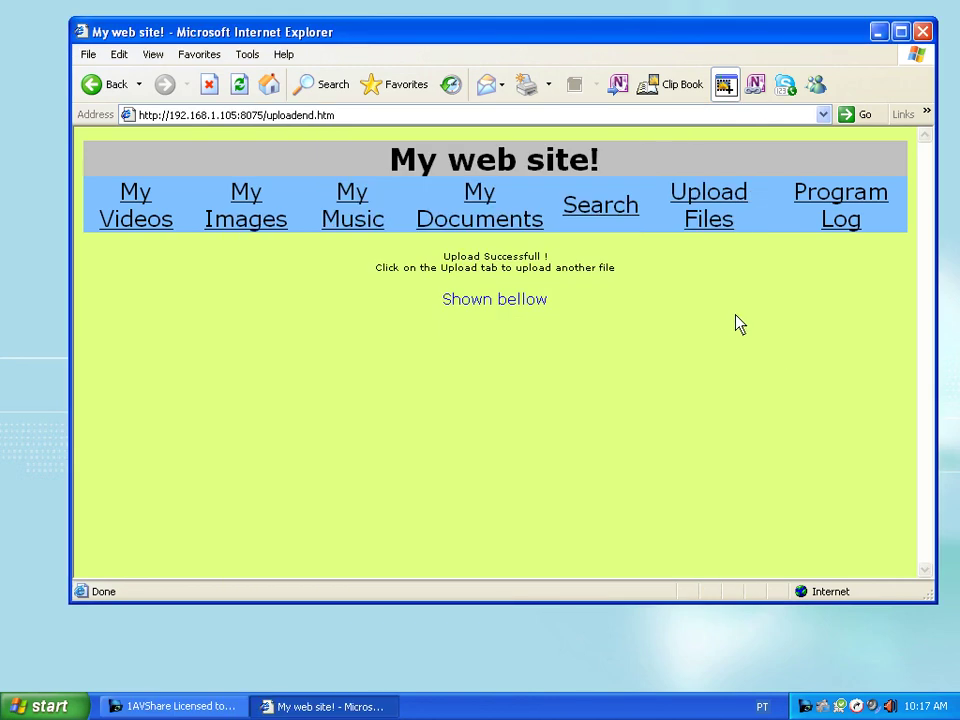
- Download 1AVCenter.exe from My Documents and save it to E:\temp
click(445, 224)
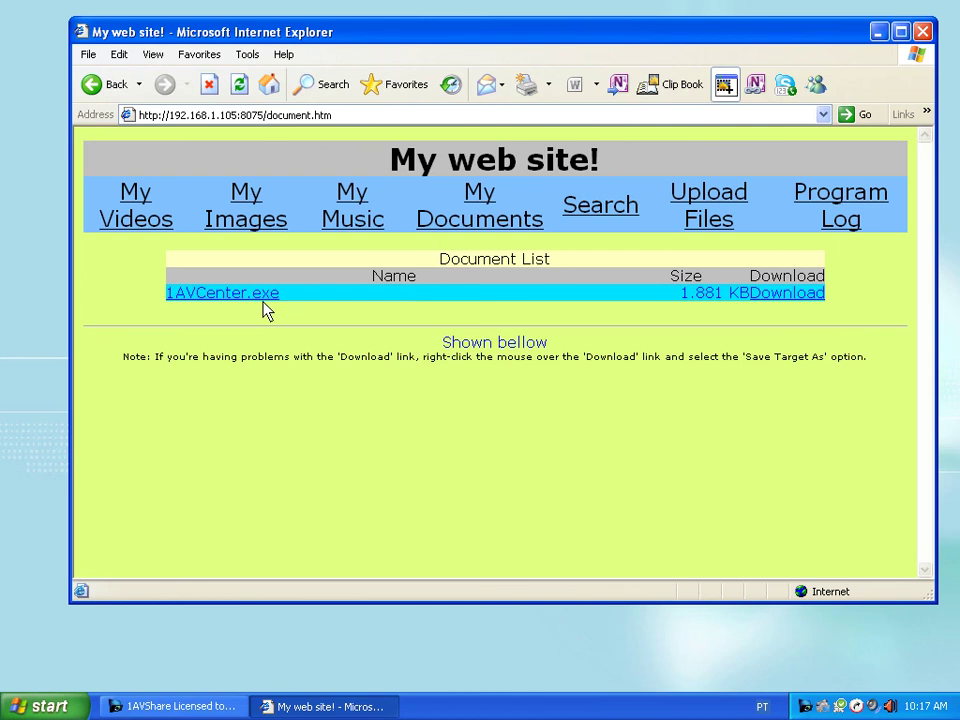
click(796, 301)
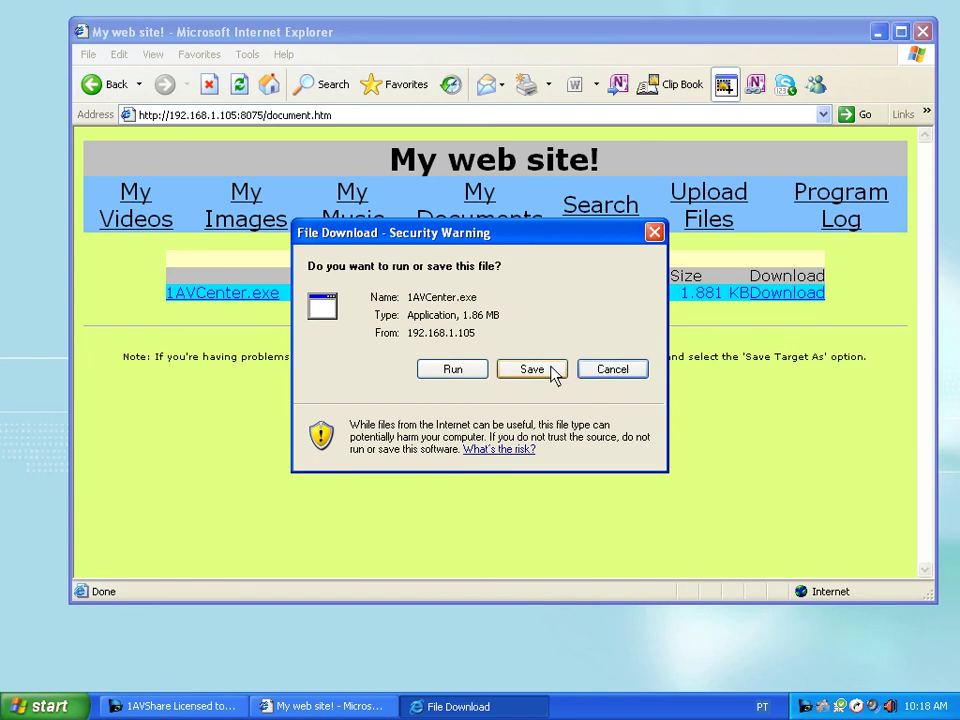
click(532, 369)
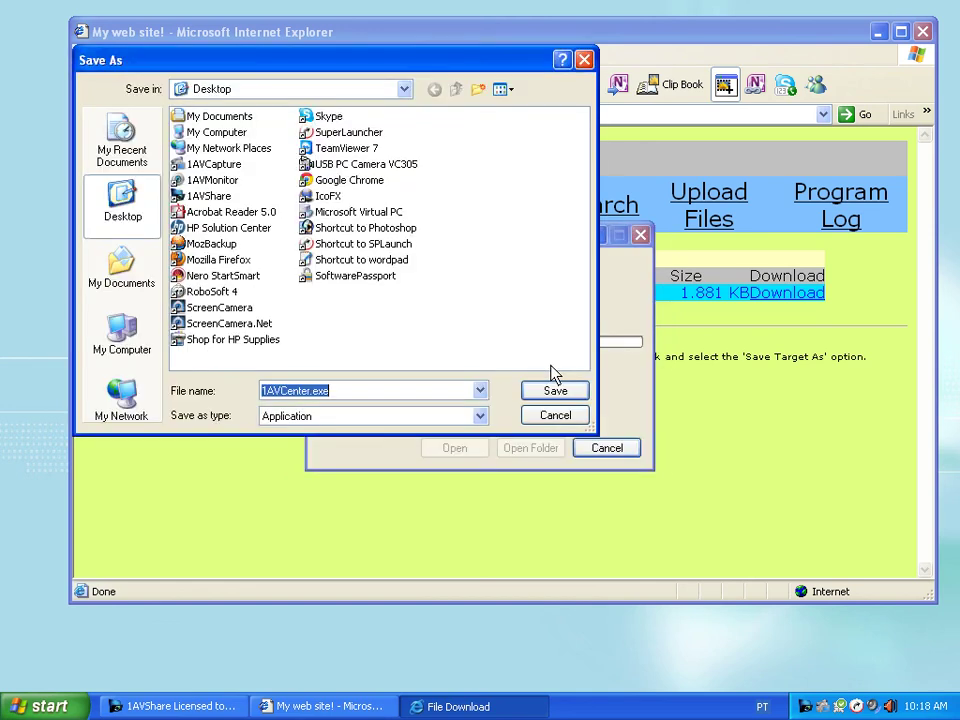
click(402, 96)
click(354, 221)
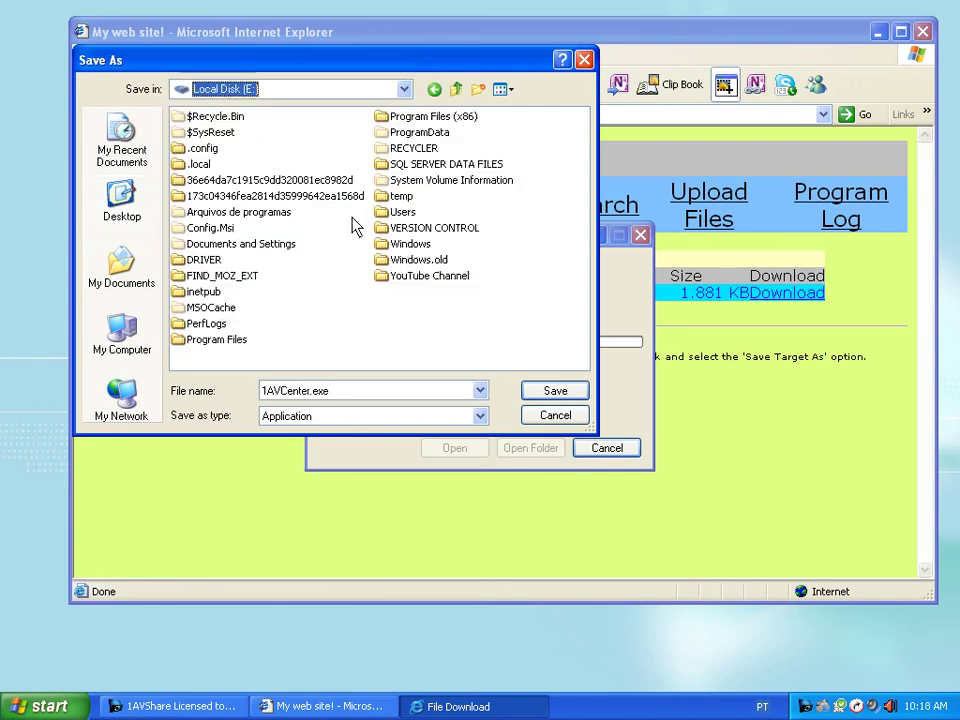
double_click(401, 196)
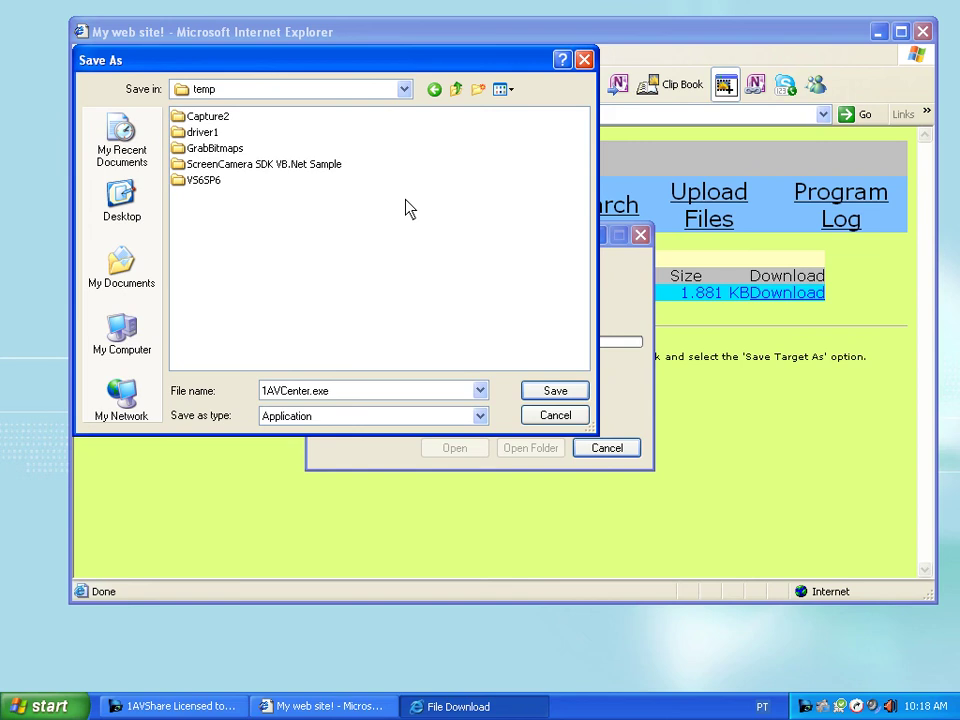
click(561, 391)
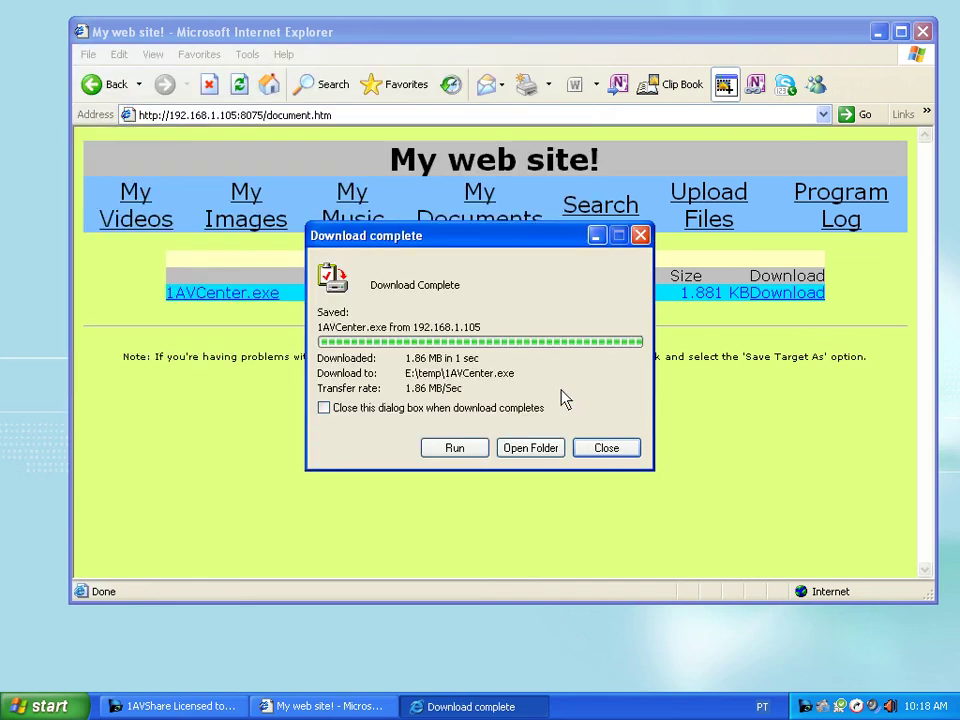
click(595, 447)
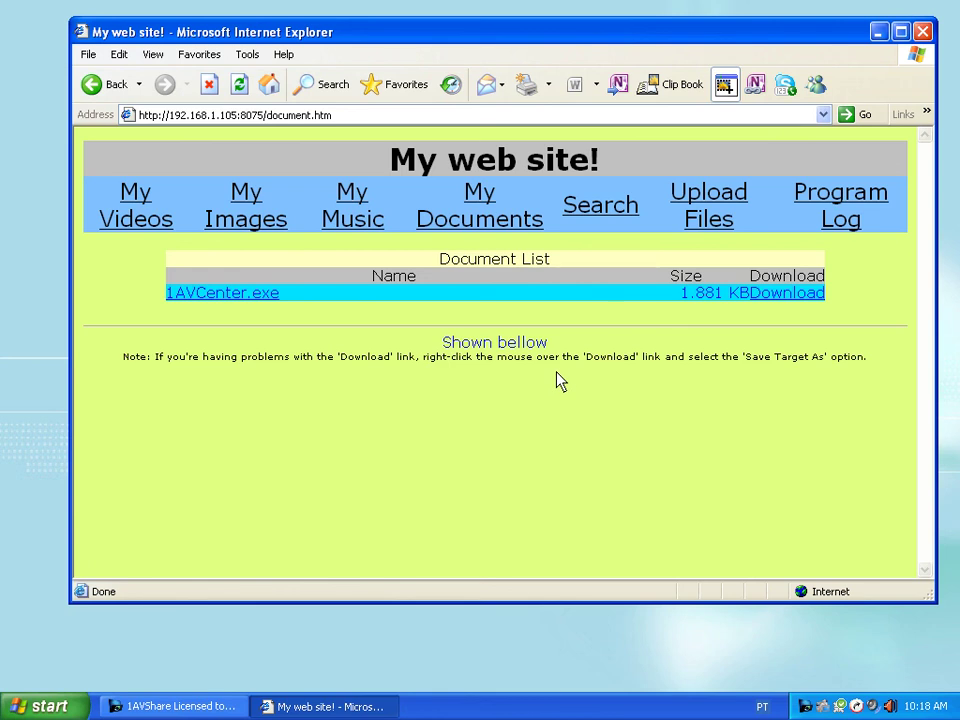
- Scroll through the site's Program Log page, then open 1AVShare's Website Customization dialog
click(842, 225)
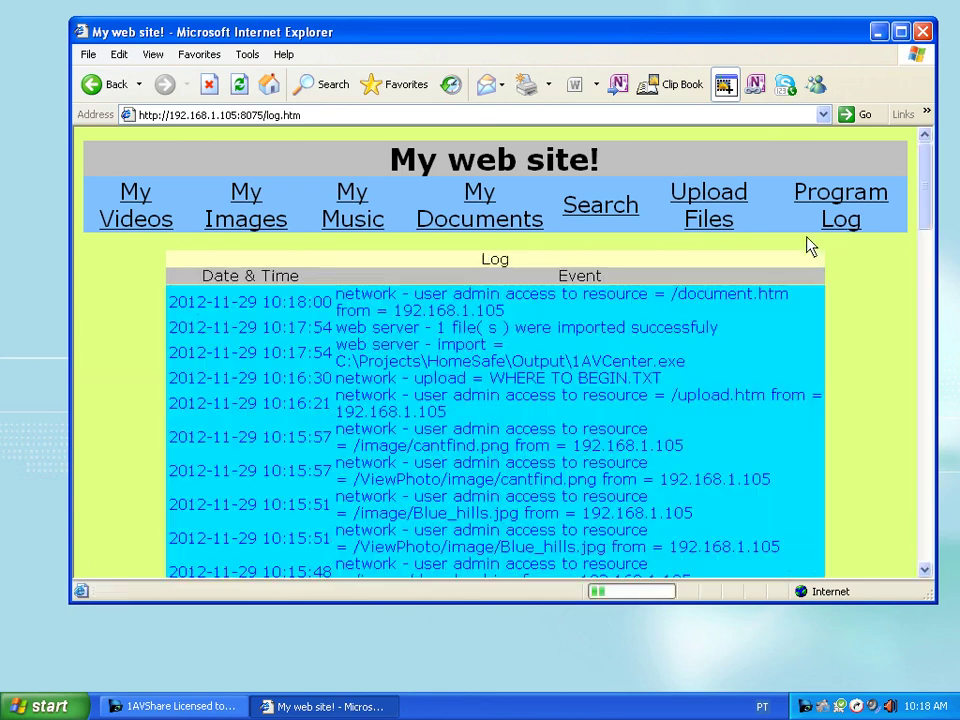
scroll(593, 340, down, 8)
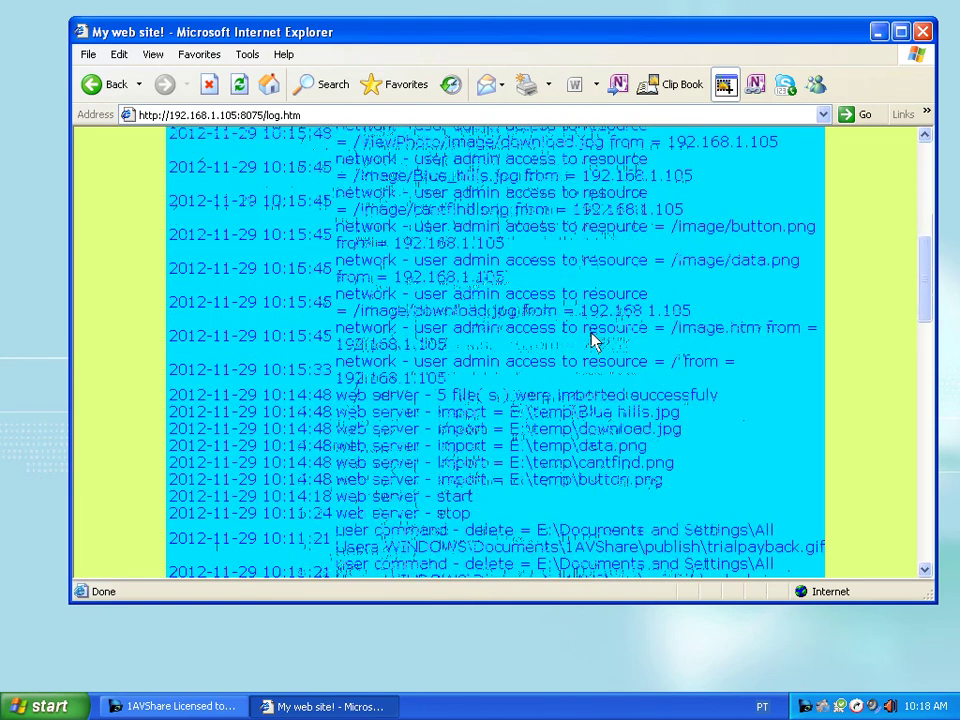
scroll(593, 340, down, 15)
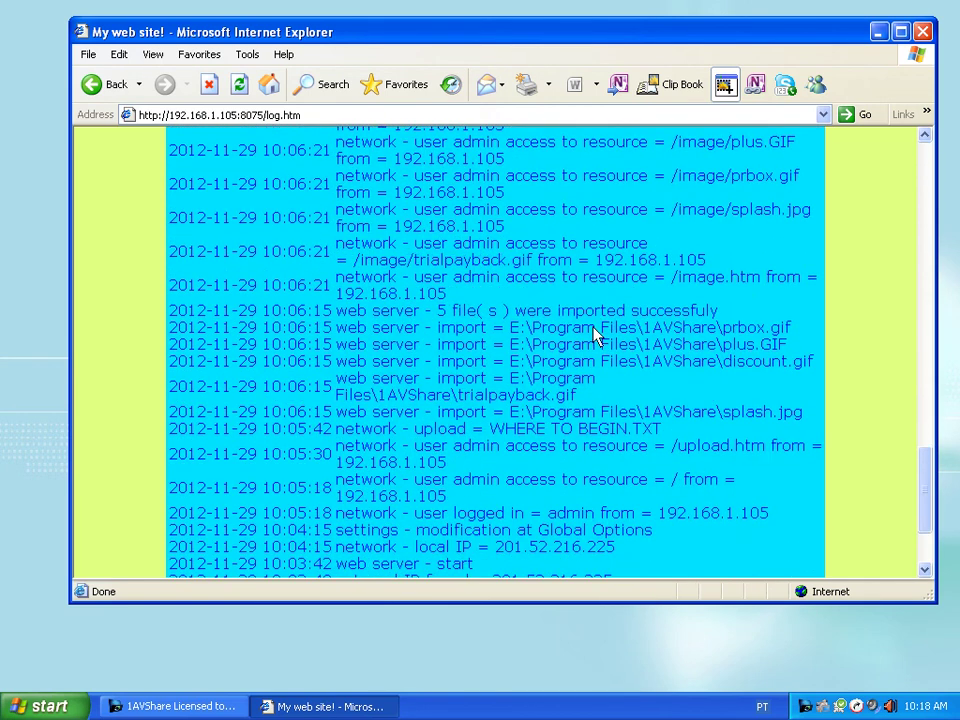
scroll(594, 331, up, 15)
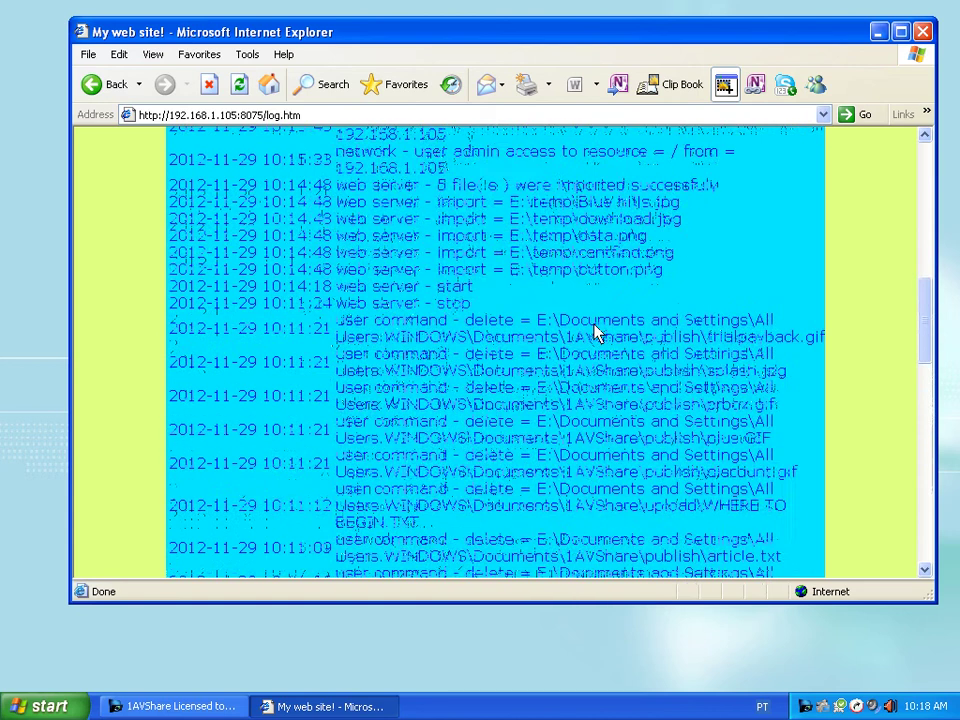
scroll(597, 366, up, 3)
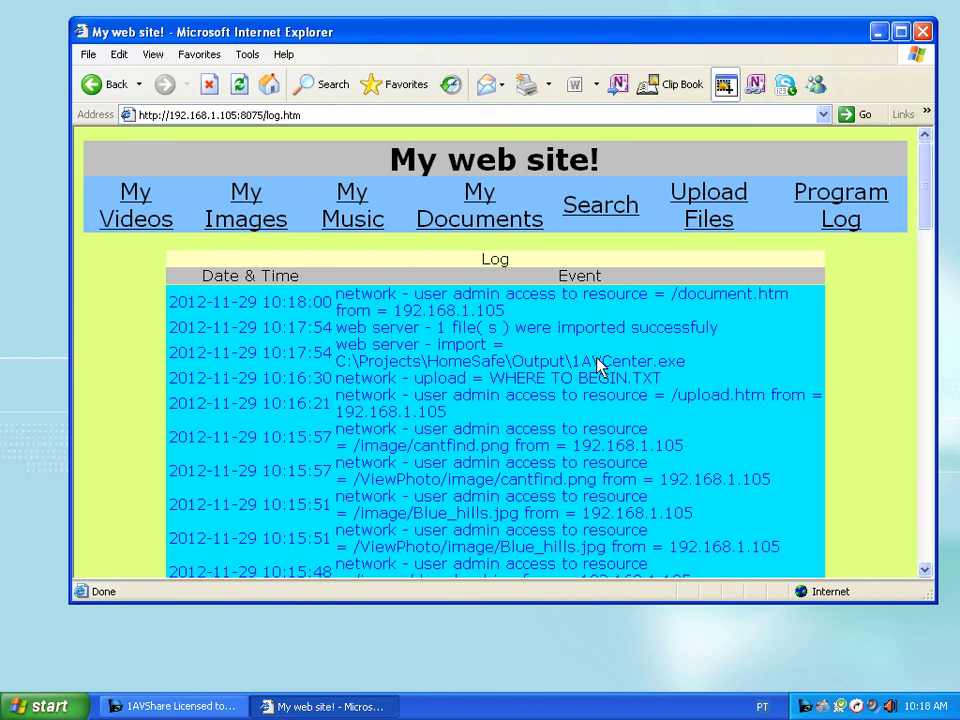
click(175, 706)
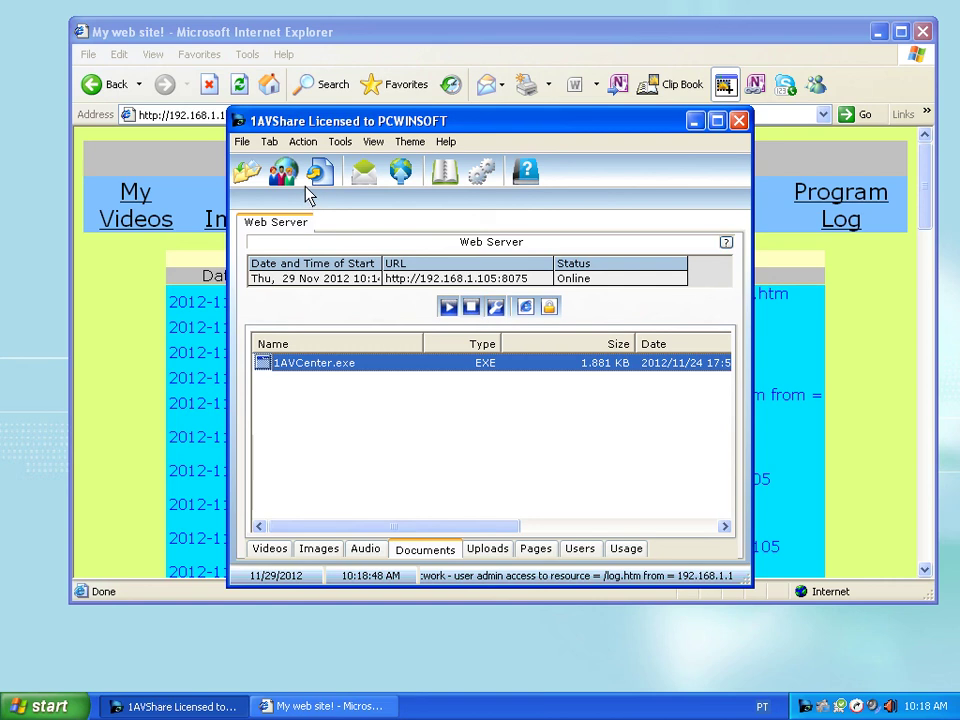
click(316, 176)
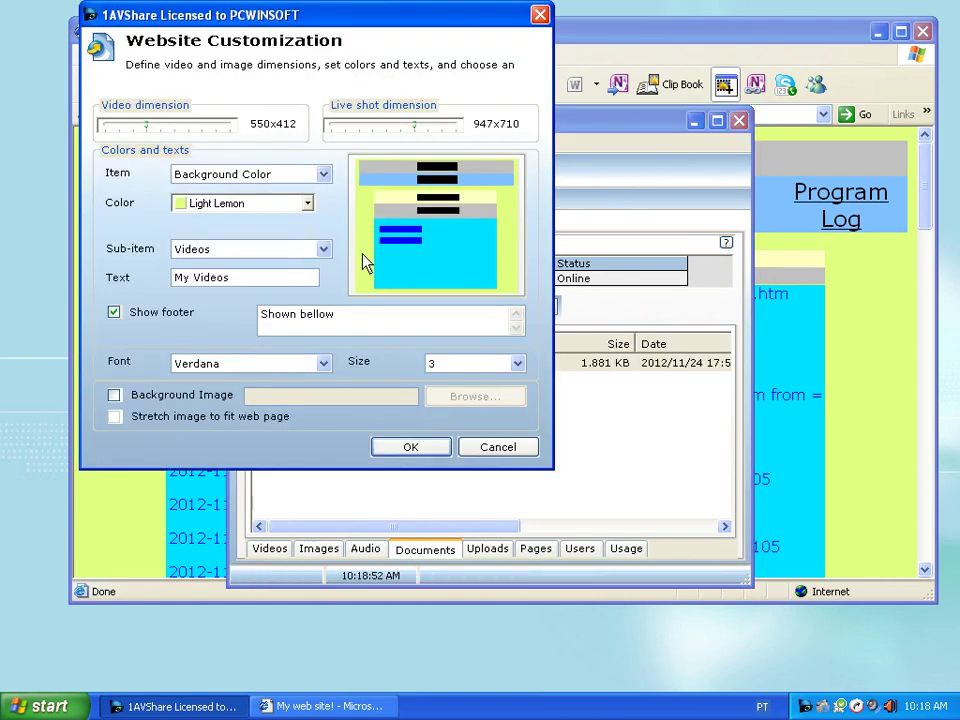
- Set page background to Pitch Crimson, list background to Jade green, sub-title background to Crimson
click(308, 203)
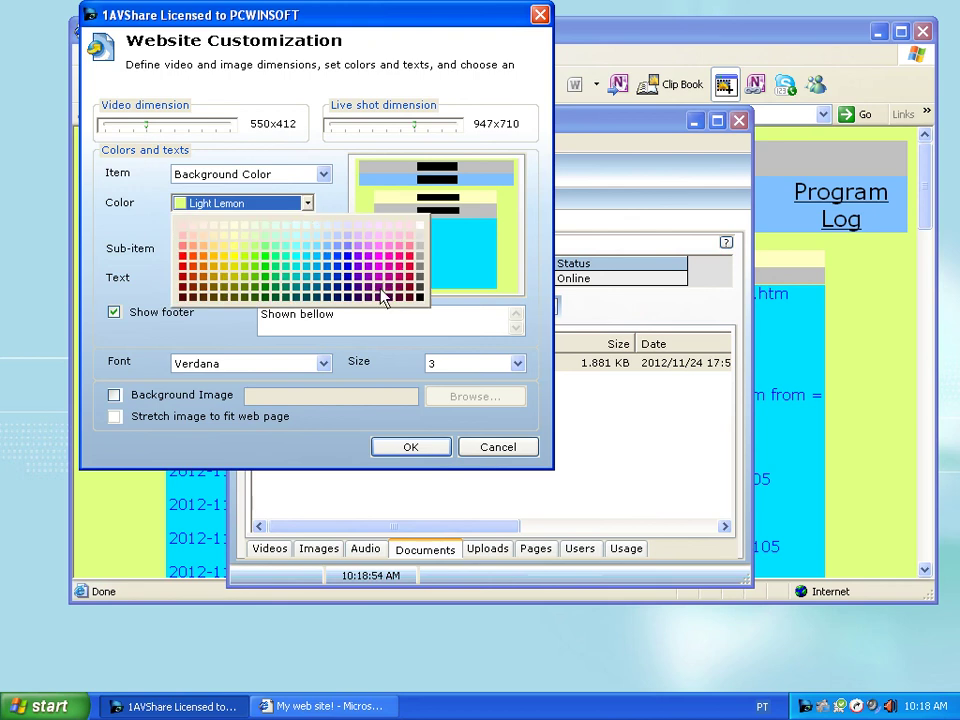
click(420, 298)
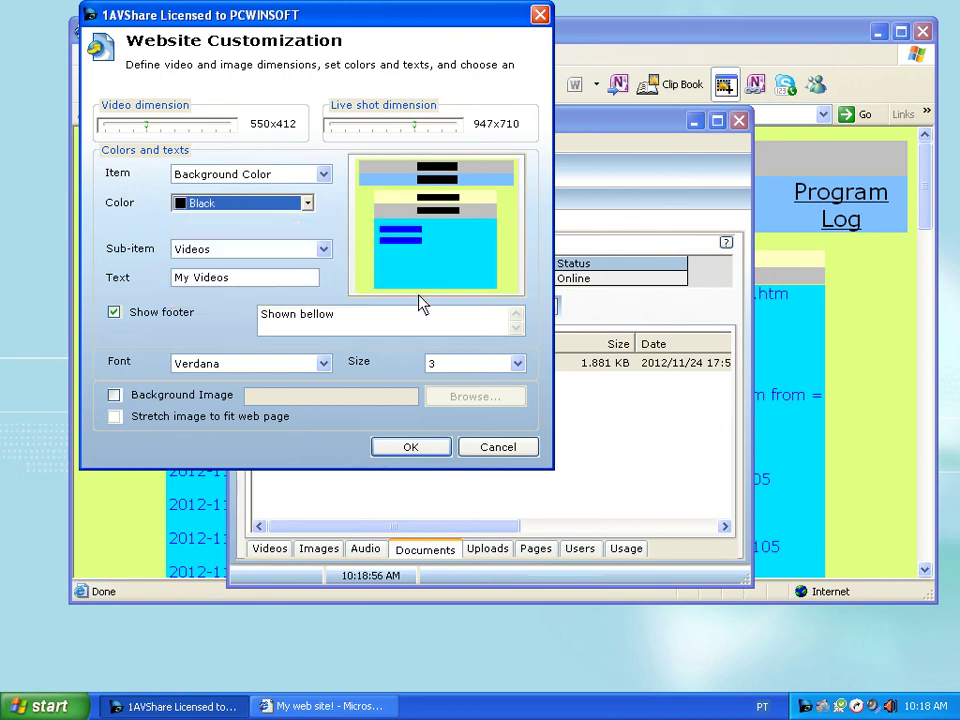
click(307, 203)
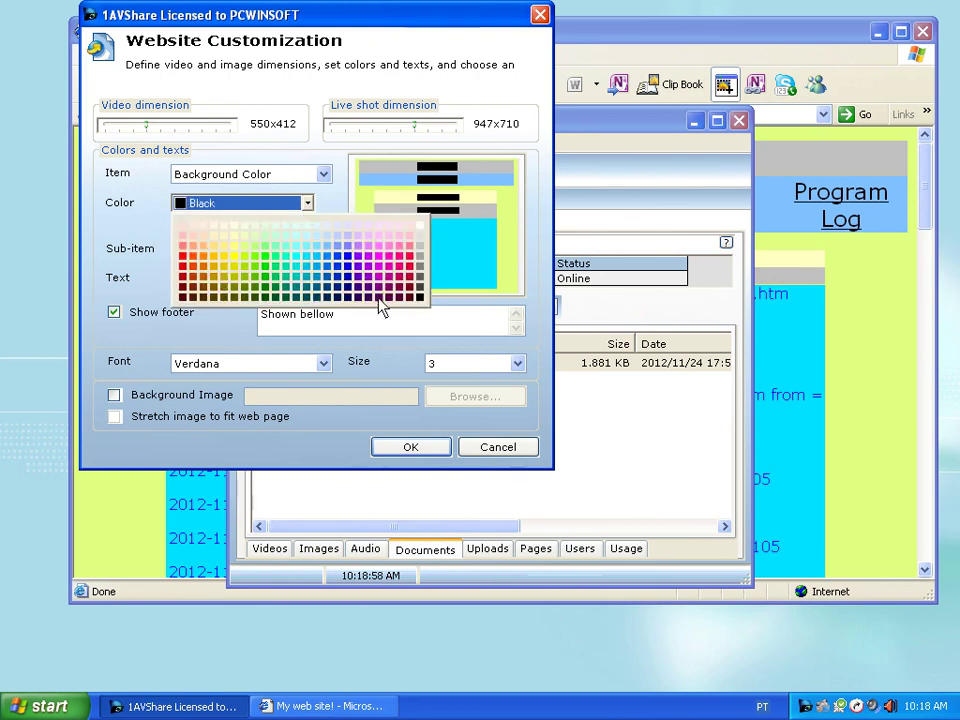
click(412, 298)
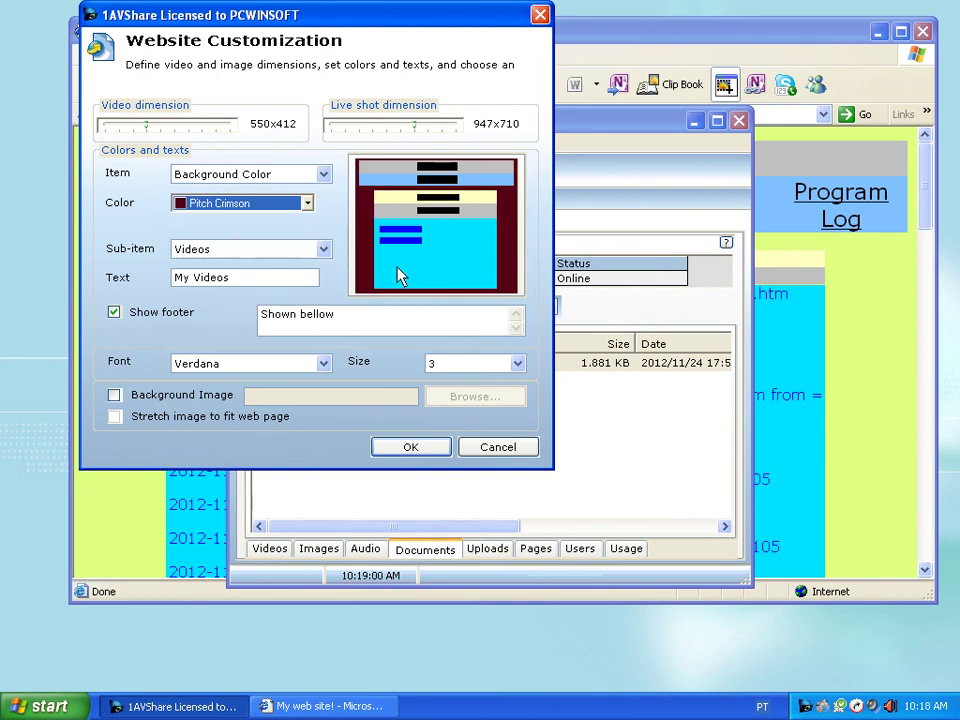
click(403, 272)
click(307, 205)
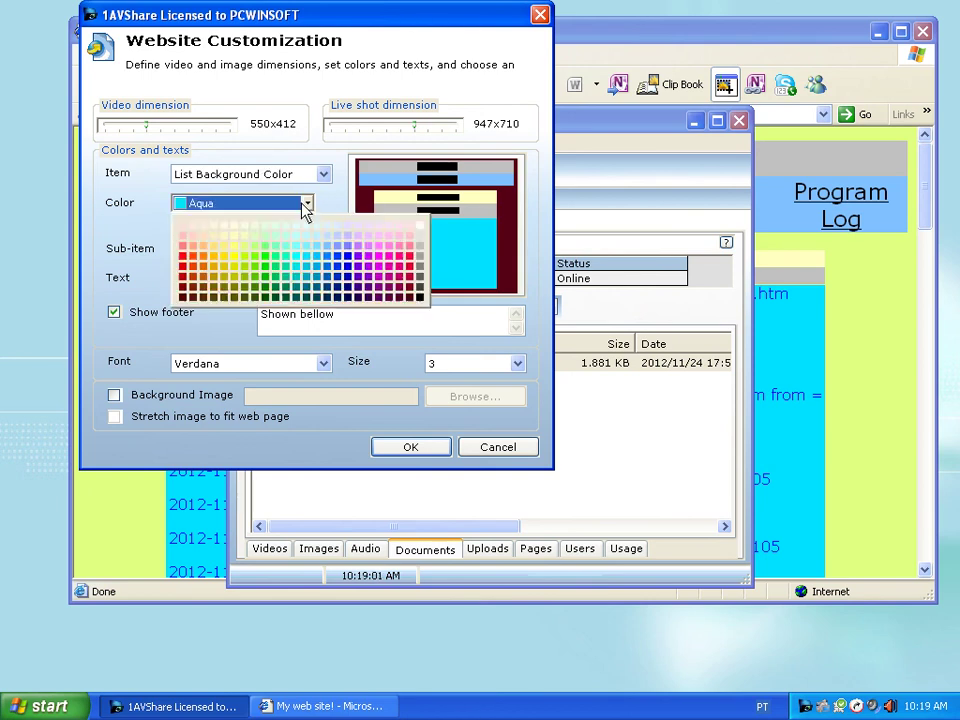
click(279, 271)
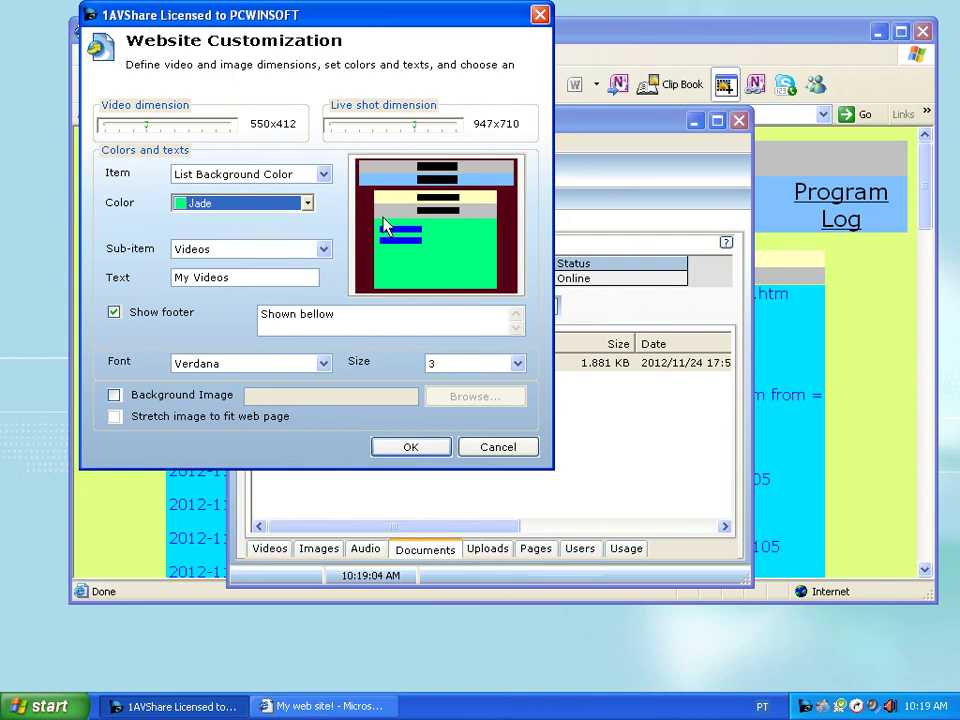
click(373, 186)
click(309, 206)
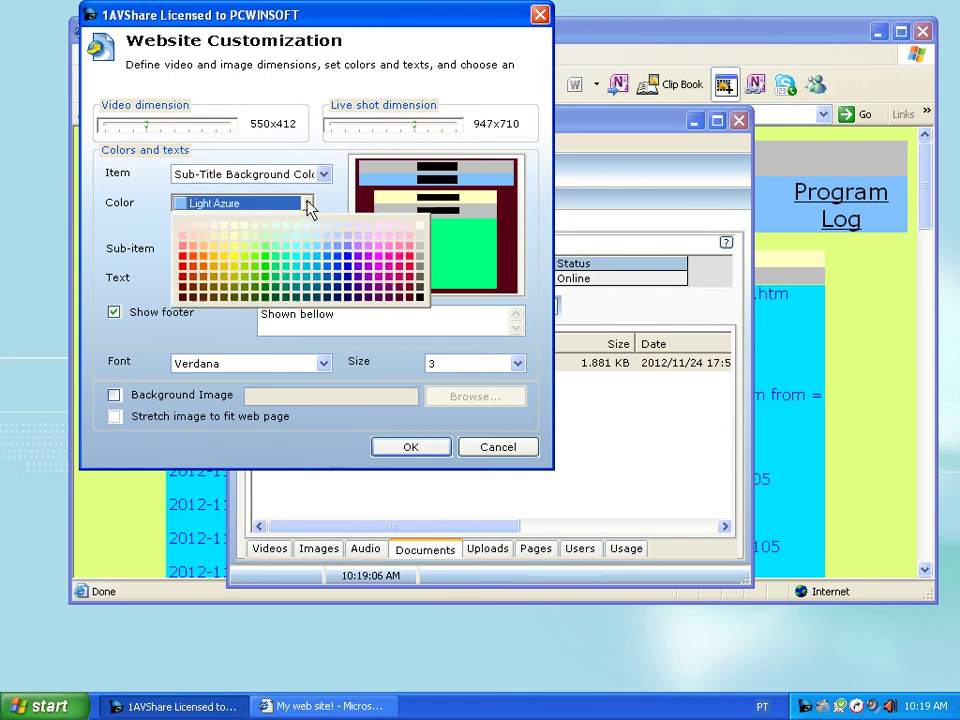
click(409, 266)
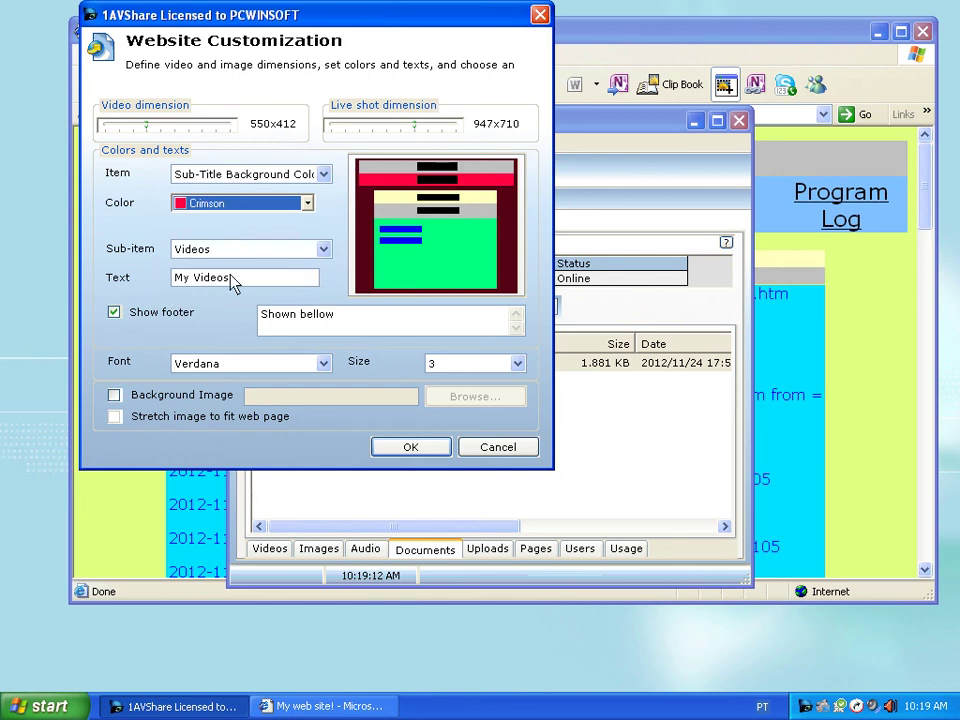
- Select the Music sub-item label and begin editing the footer text 'Shown bellow'
click(323, 251)
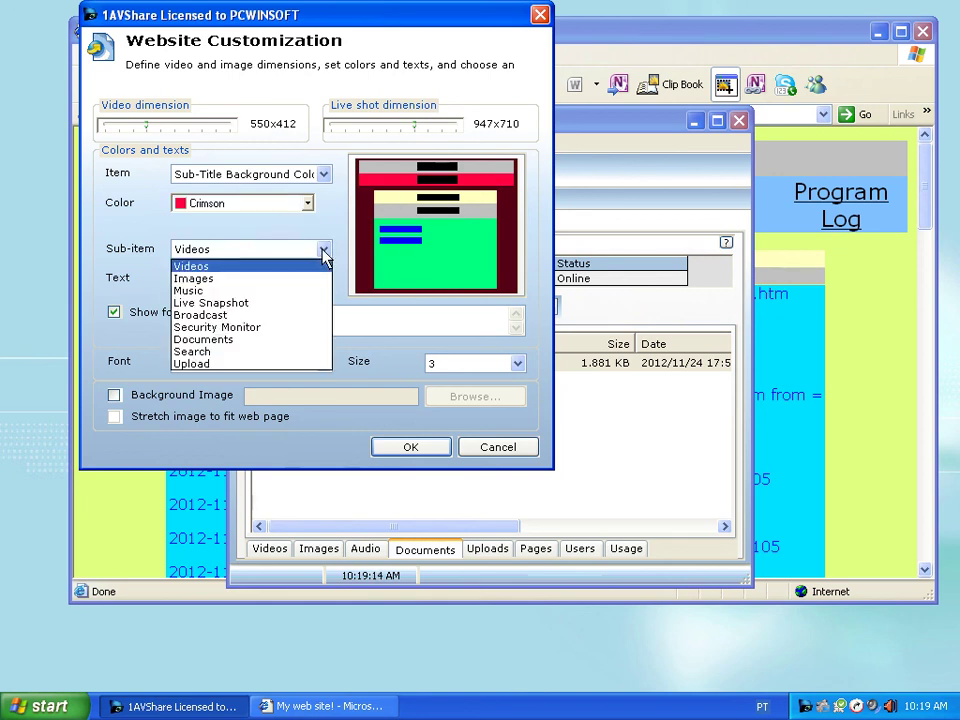
click(324, 252)
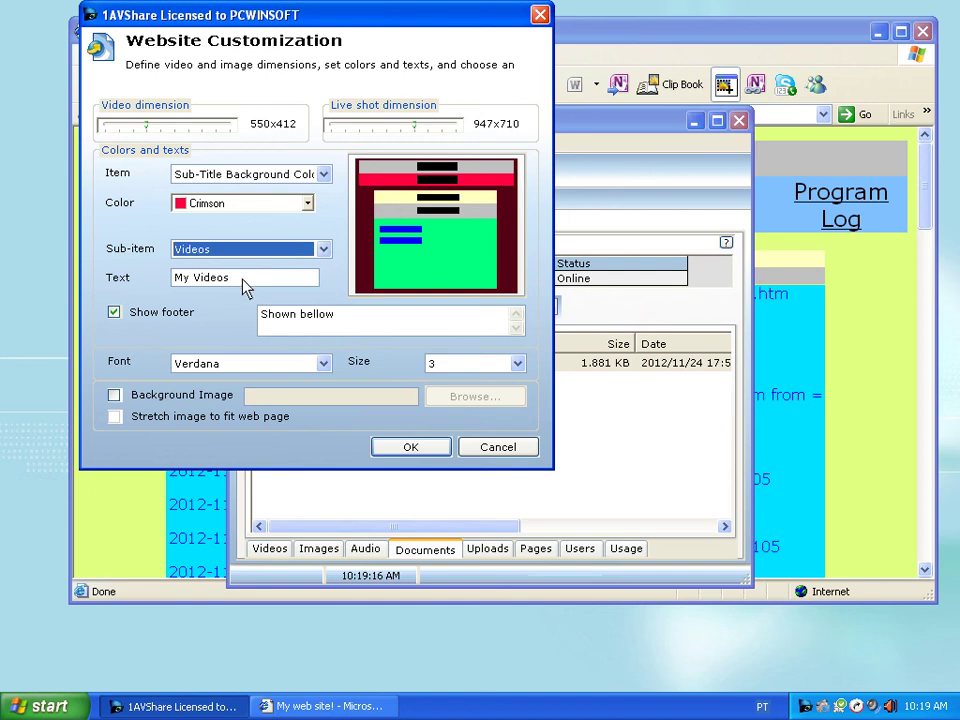
click(321, 254)
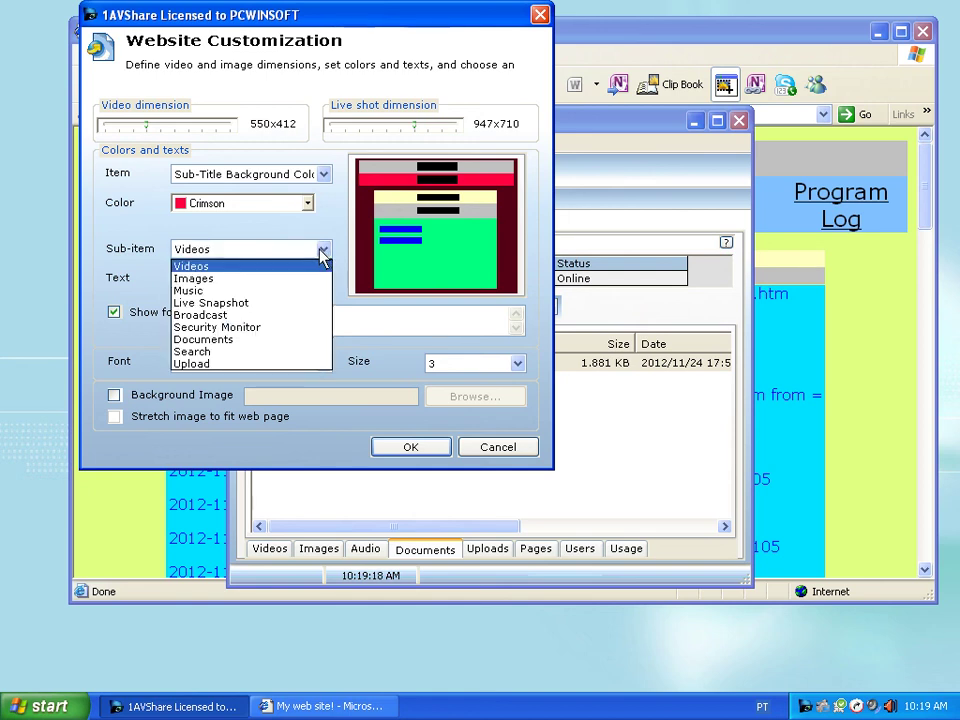
click(250, 290)
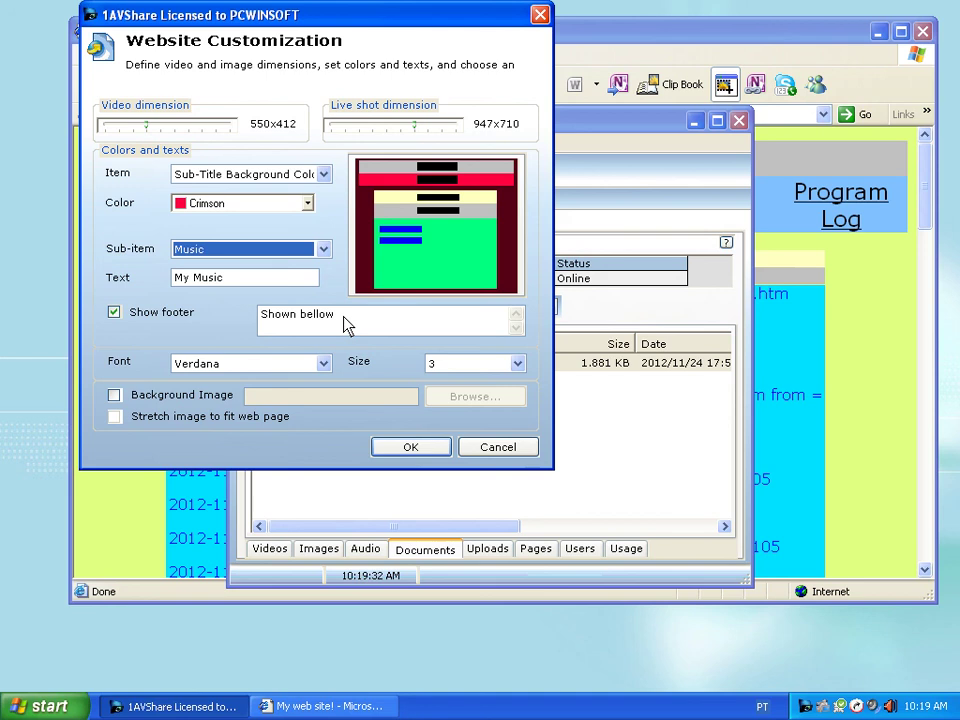
click(343, 322)
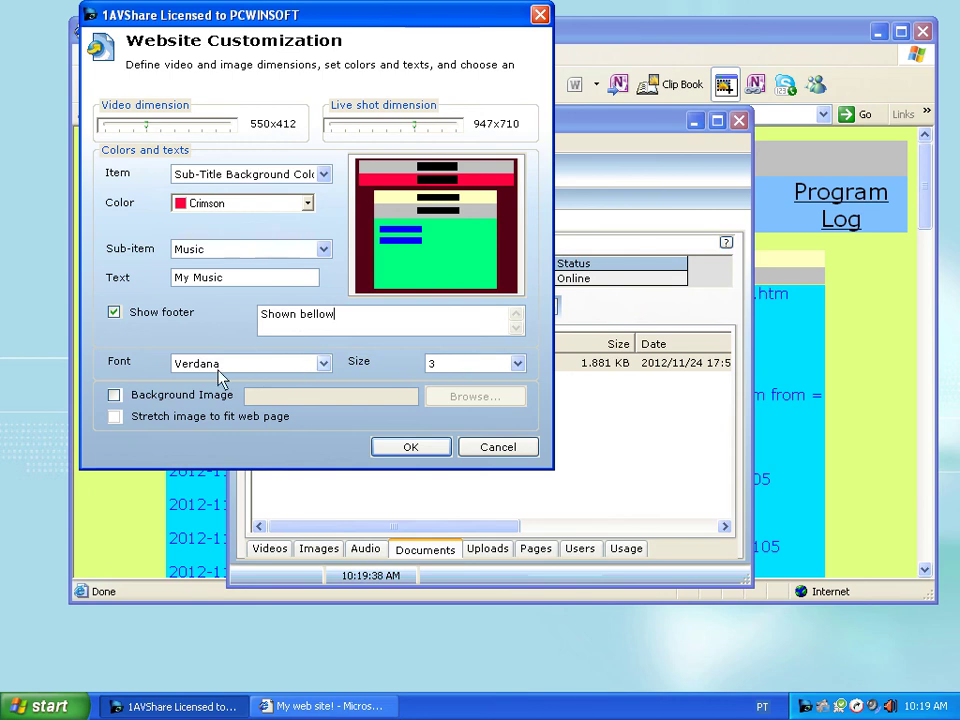
- Use splash.jpg as the site background image, stretched to fit the web page
click(114, 395)
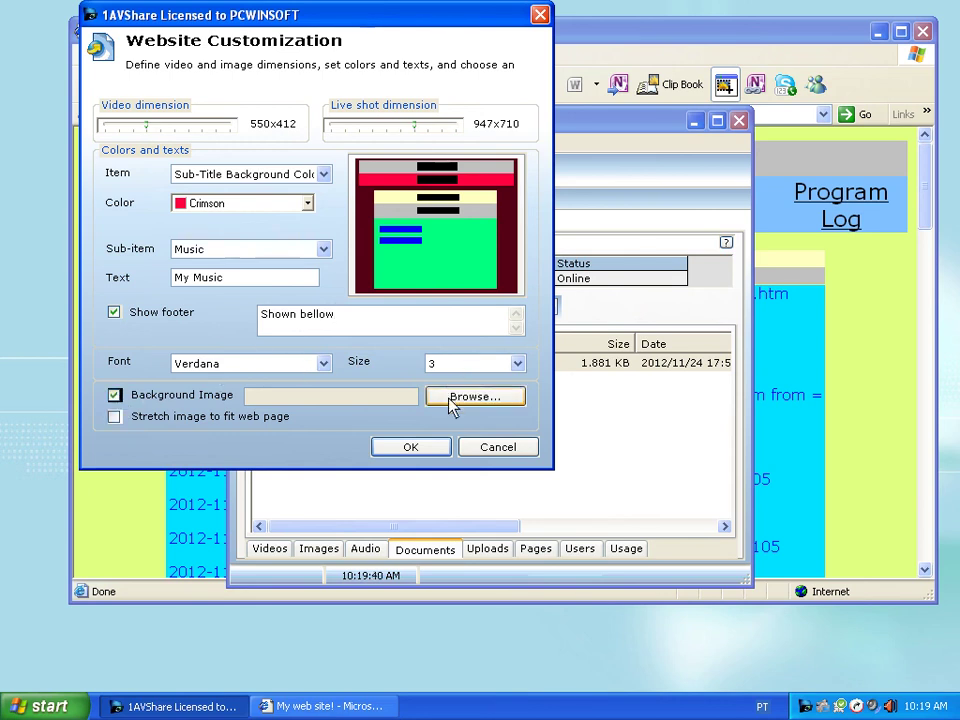
click(452, 401)
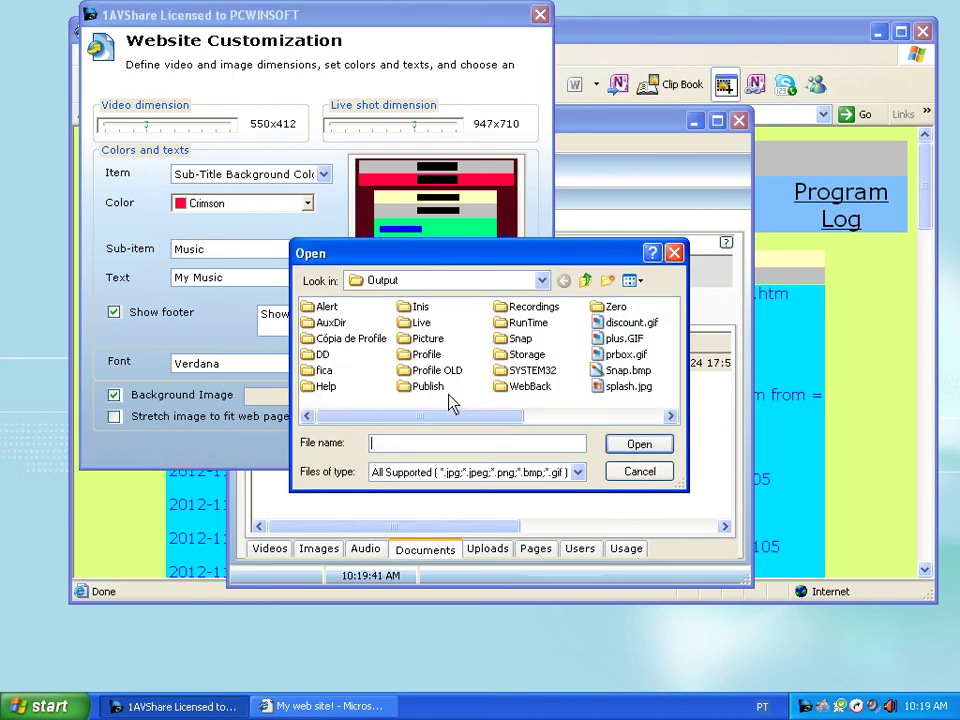
click(600, 416)
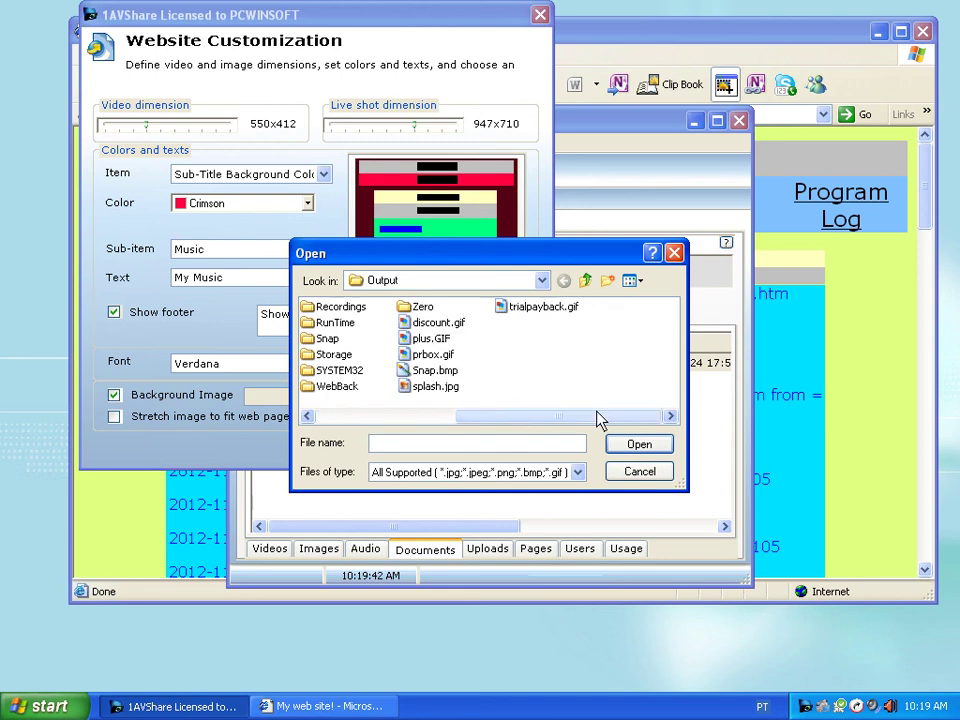
double_click(441, 391)
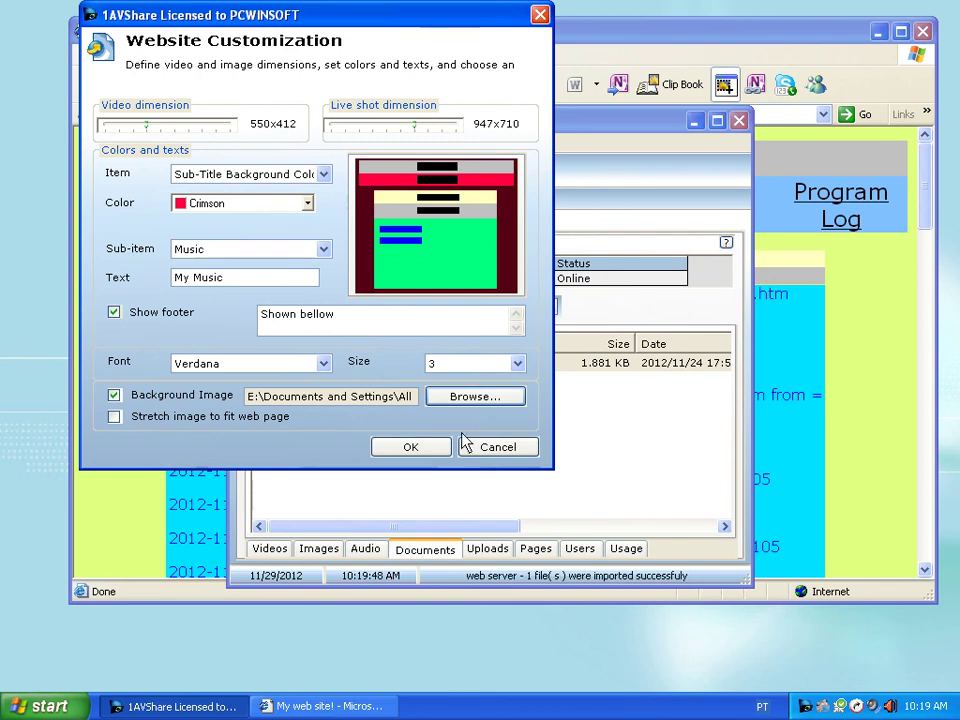
click(114, 417)
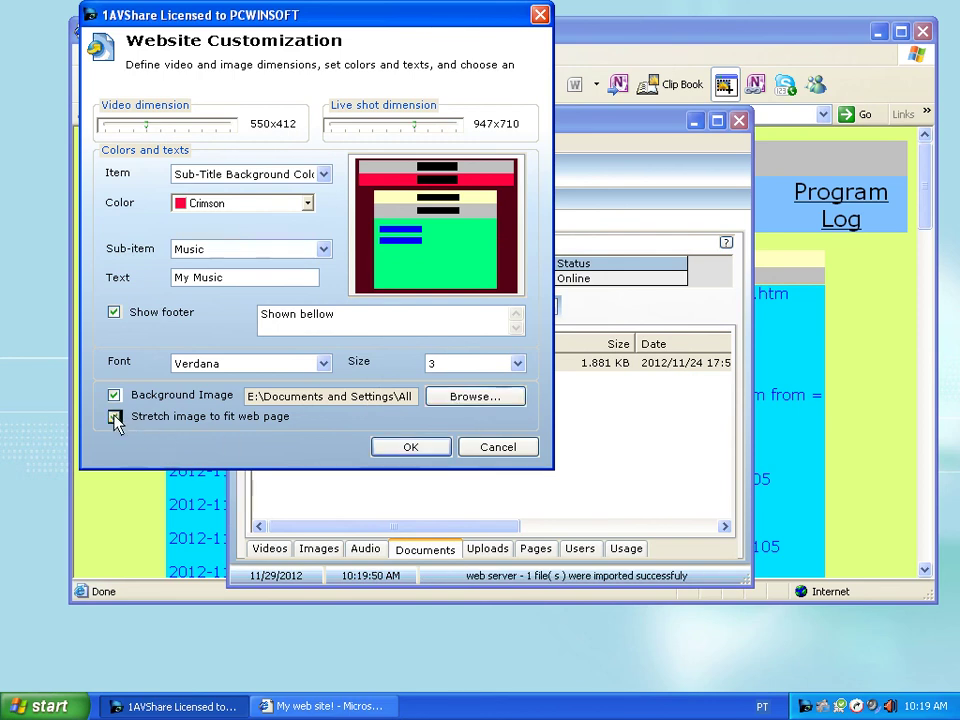
- Save the new site design and view the restyled My Videos page in Internet Explorer
click(424, 449)
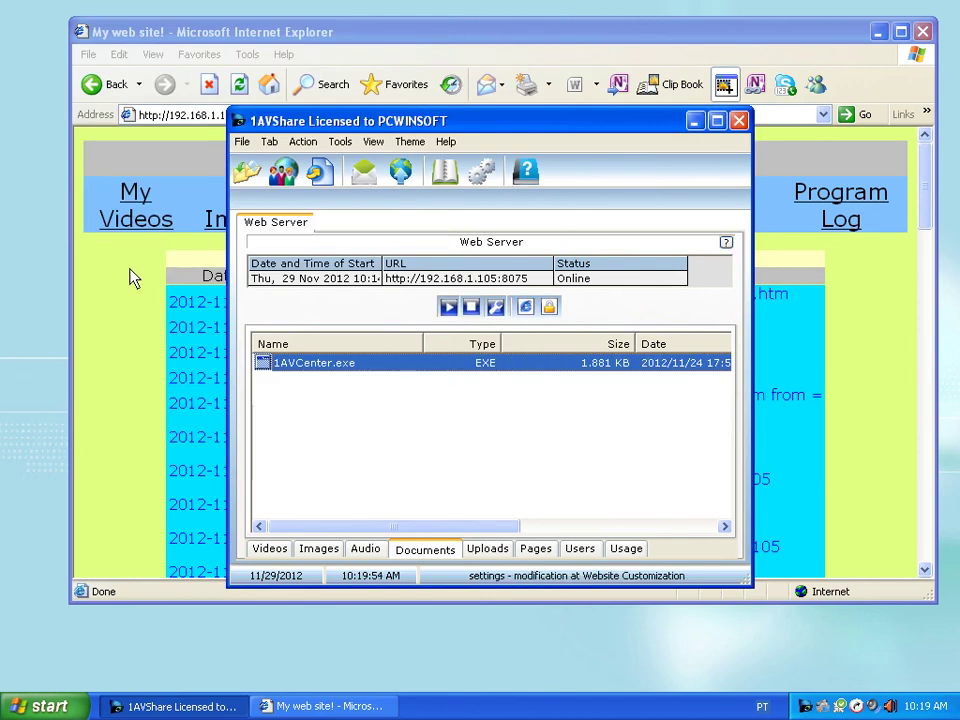
click(133, 208)
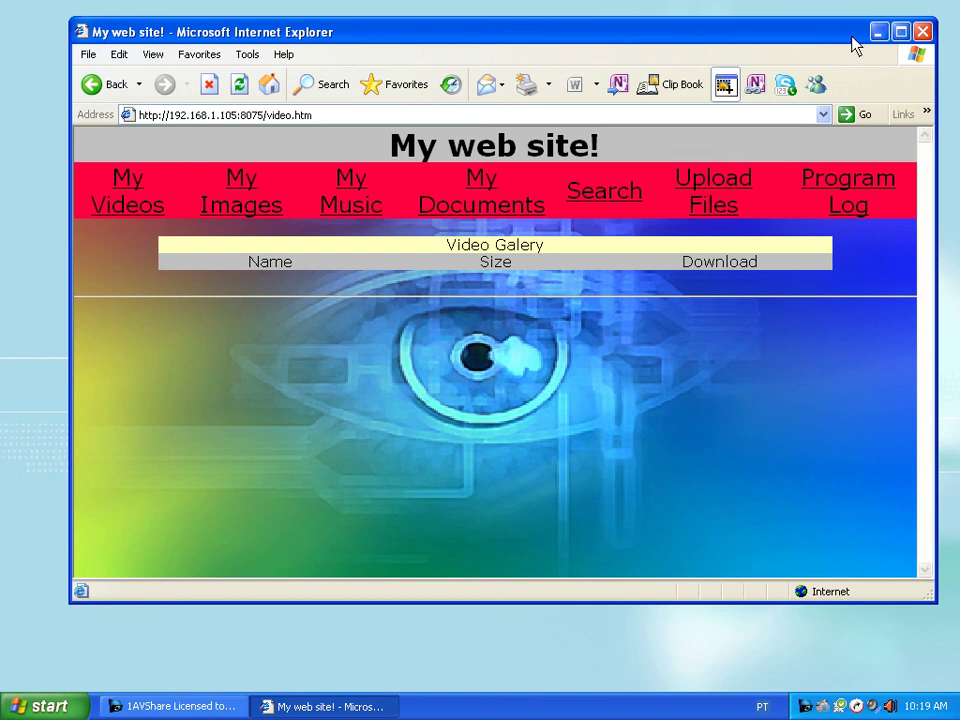
drag(853, 42, 806, 42)
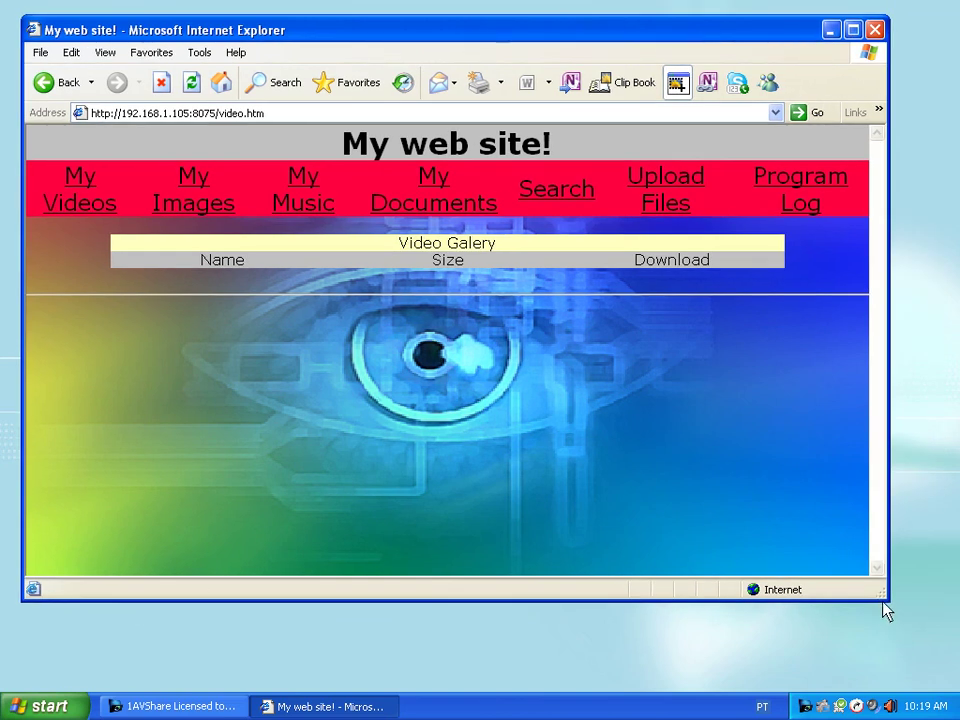
- Enlarge the browser window, check the restyled My Documents page, then close Internet Explorer
drag(888, 601, 898, 612)
drag(925, 660, 898, 633)
click(476, 214)
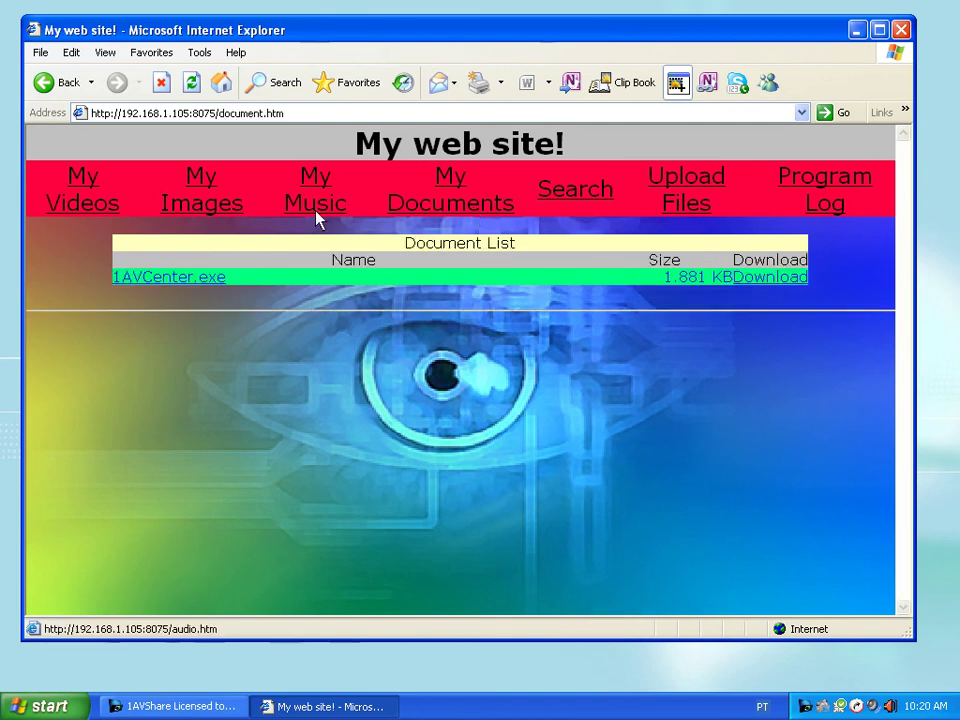
click(900, 30)
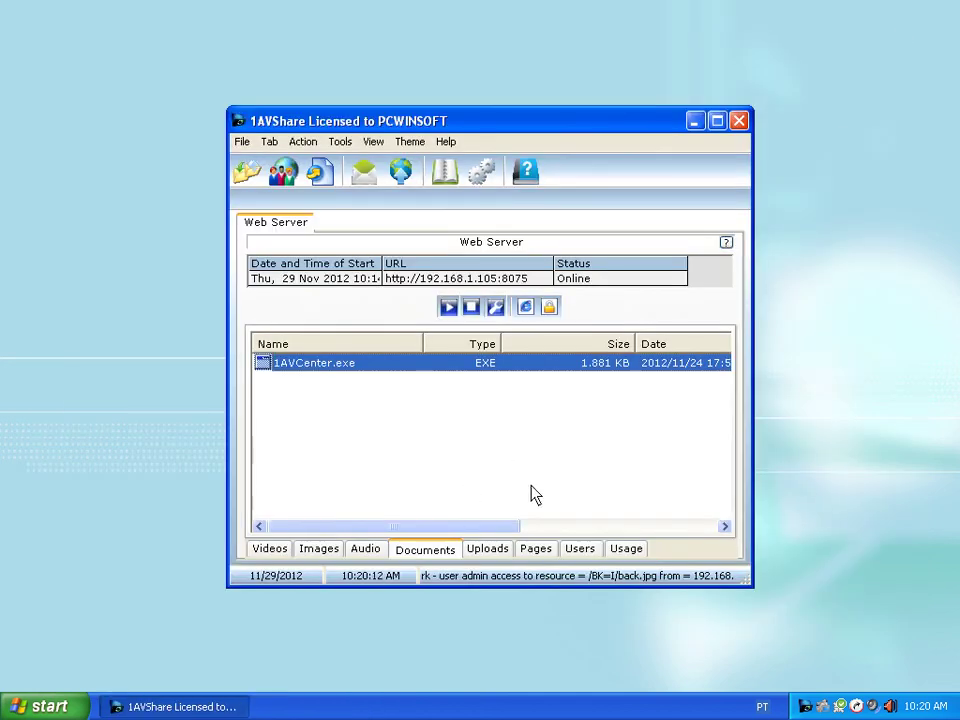
click(284, 182)
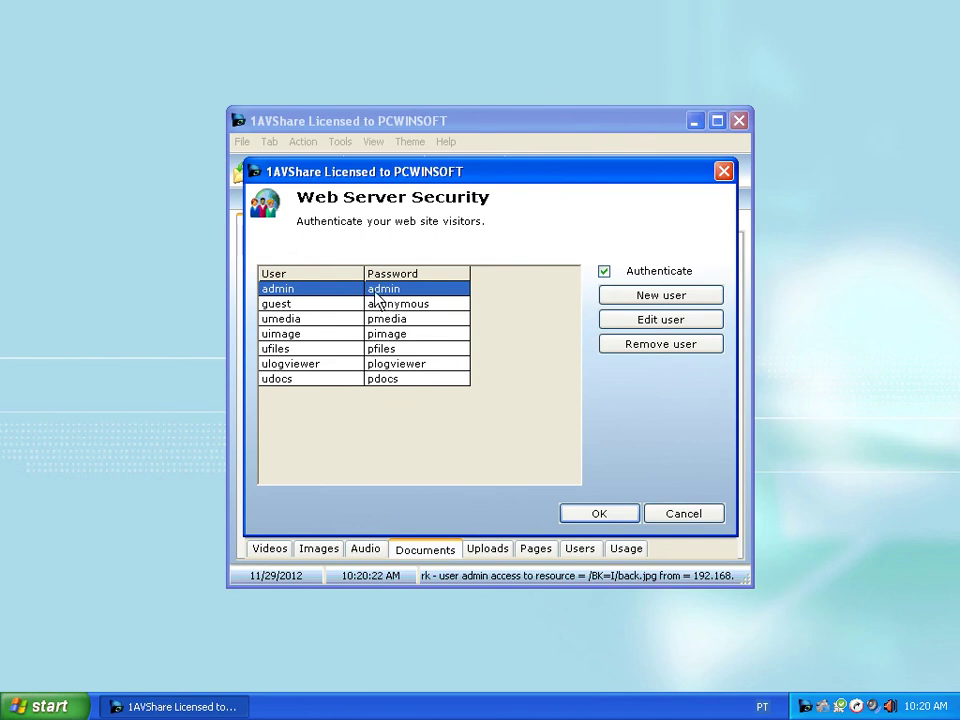
click(643, 329)
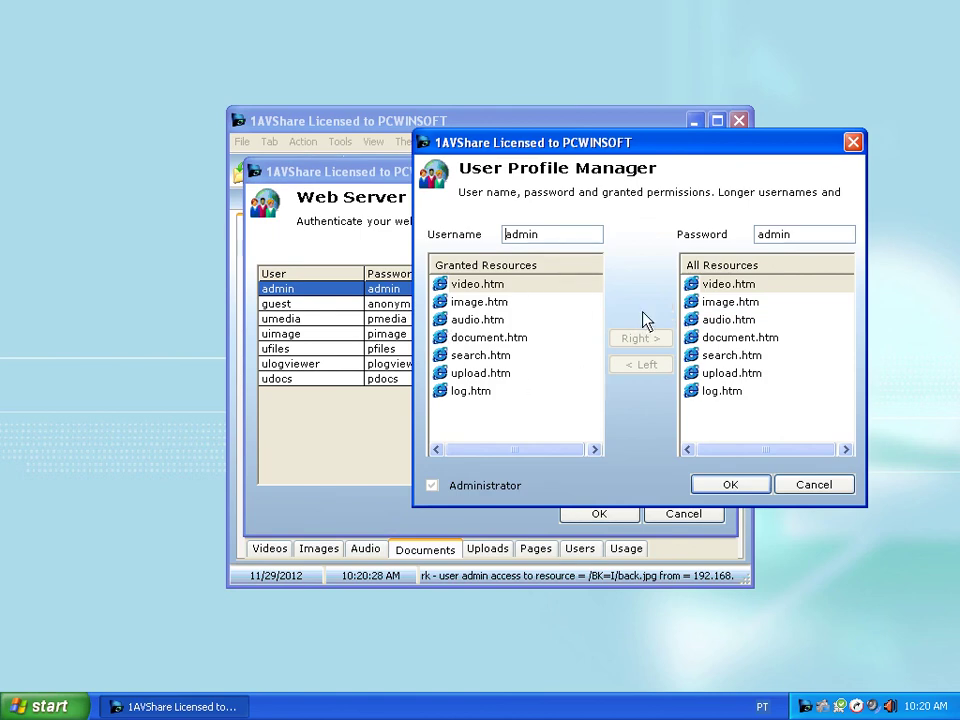
click(809, 486)
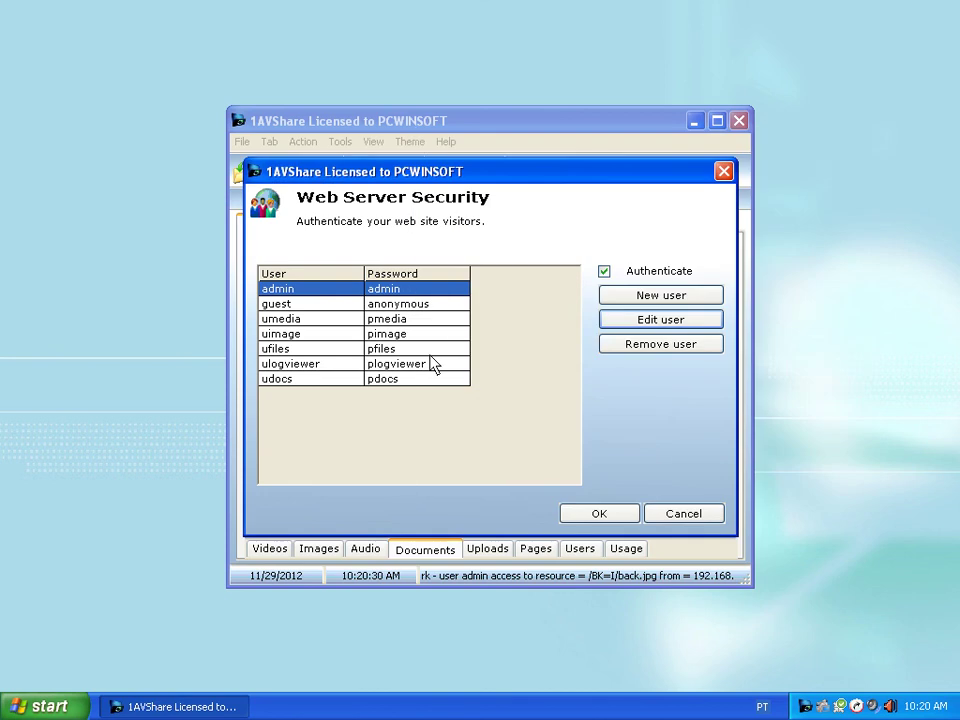
click(343, 333)
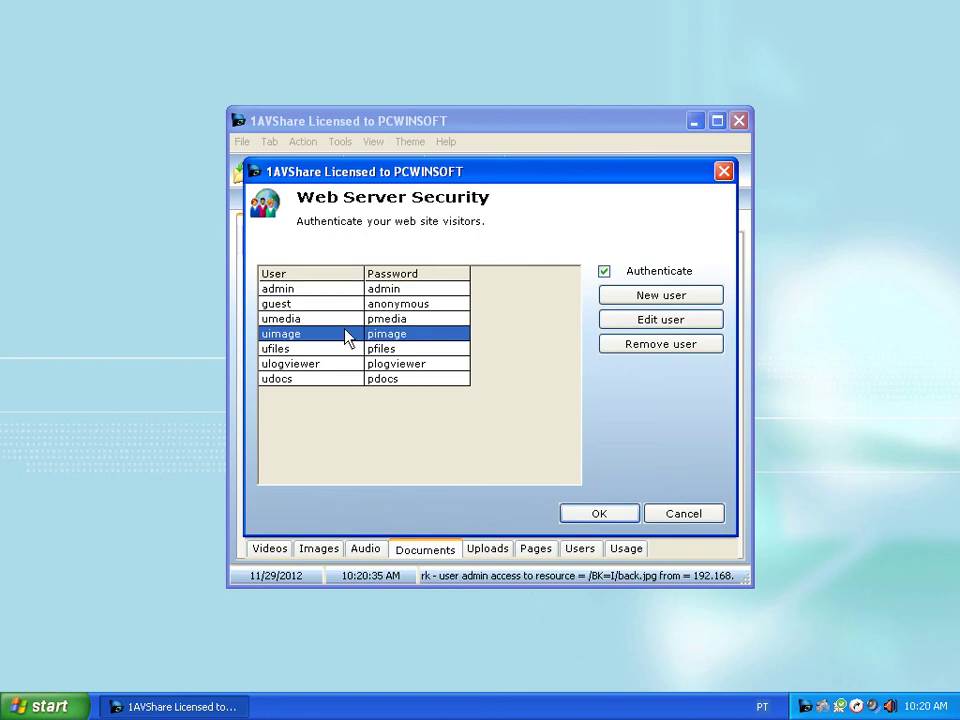
click(651, 328)
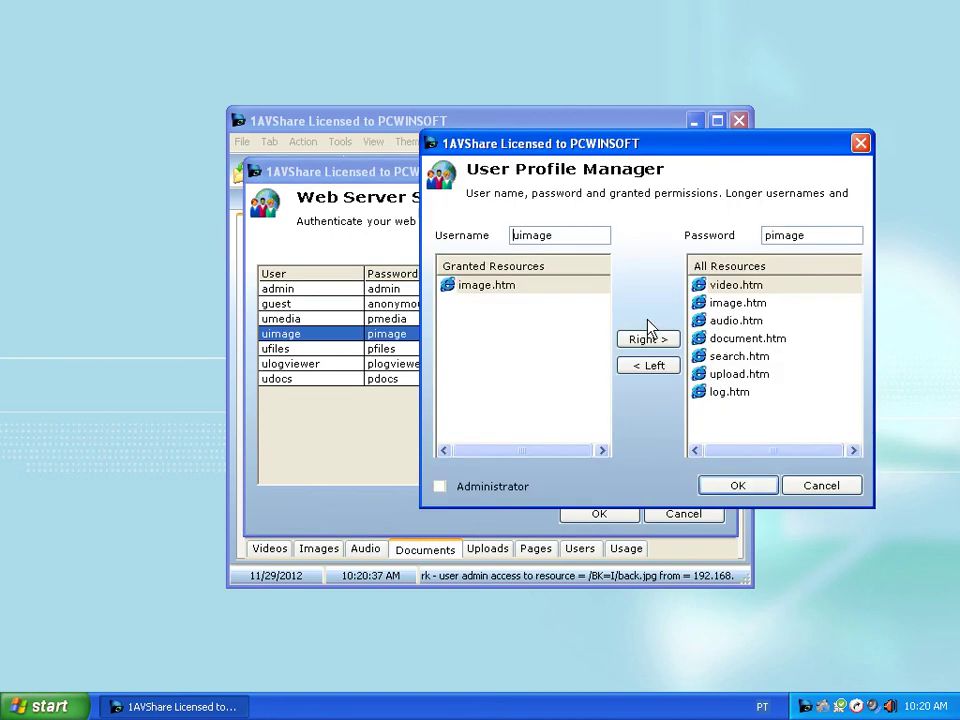
click(524, 291)
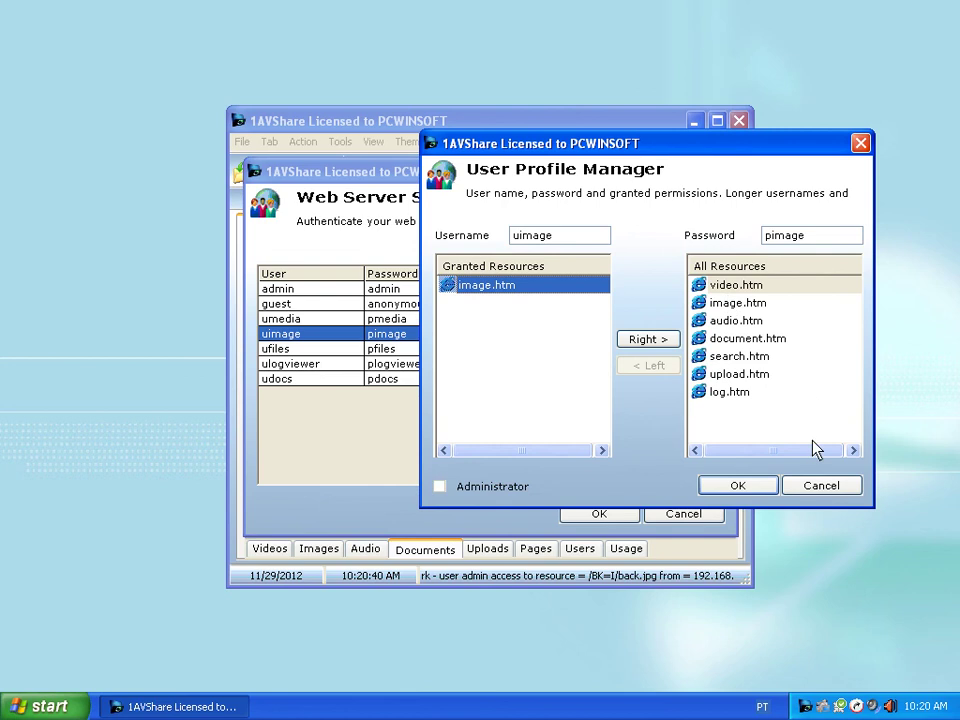
click(817, 487)
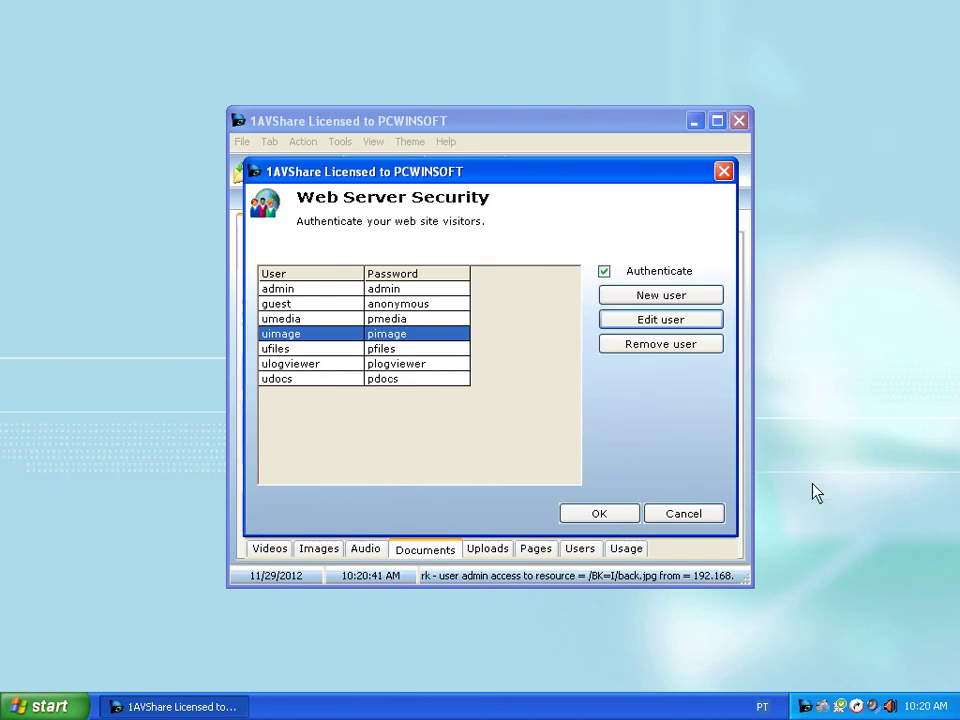
click(394, 350)
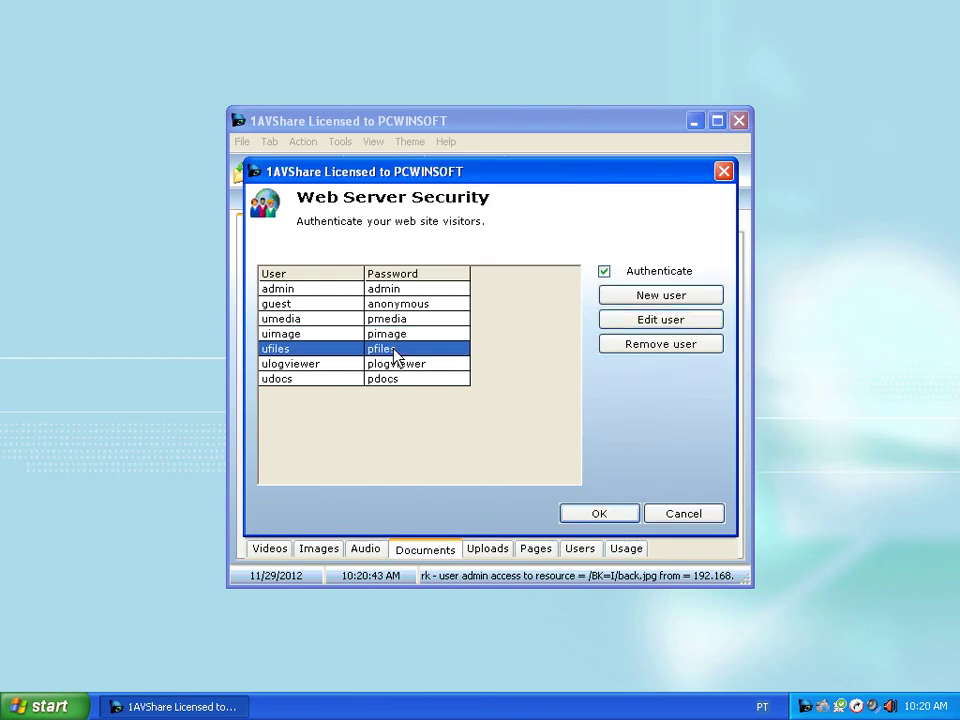
click(652, 320)
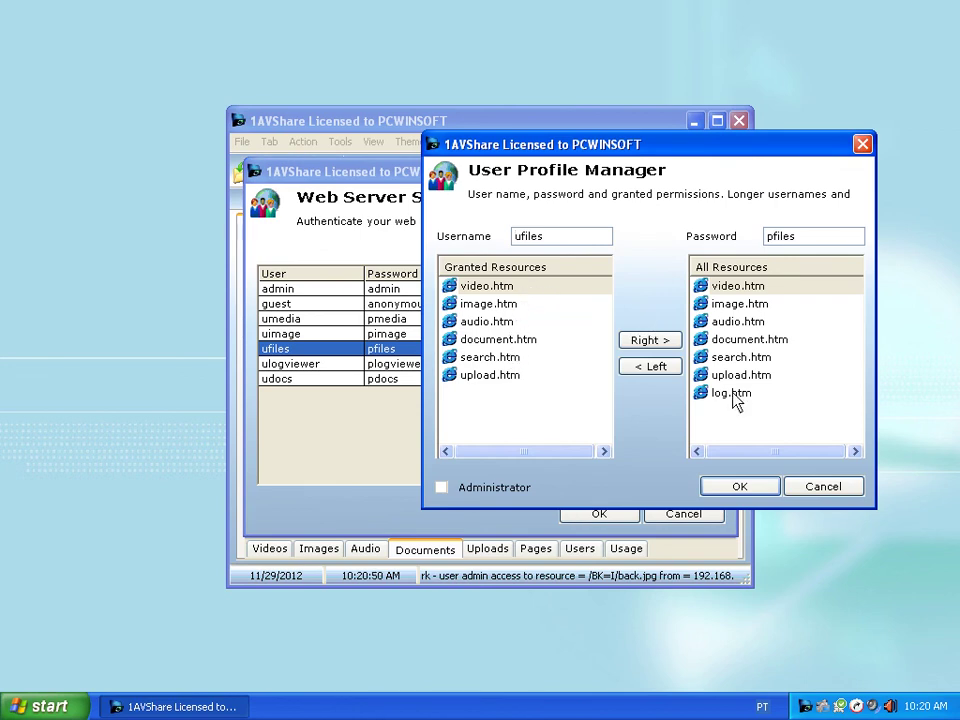
click(814, 489)
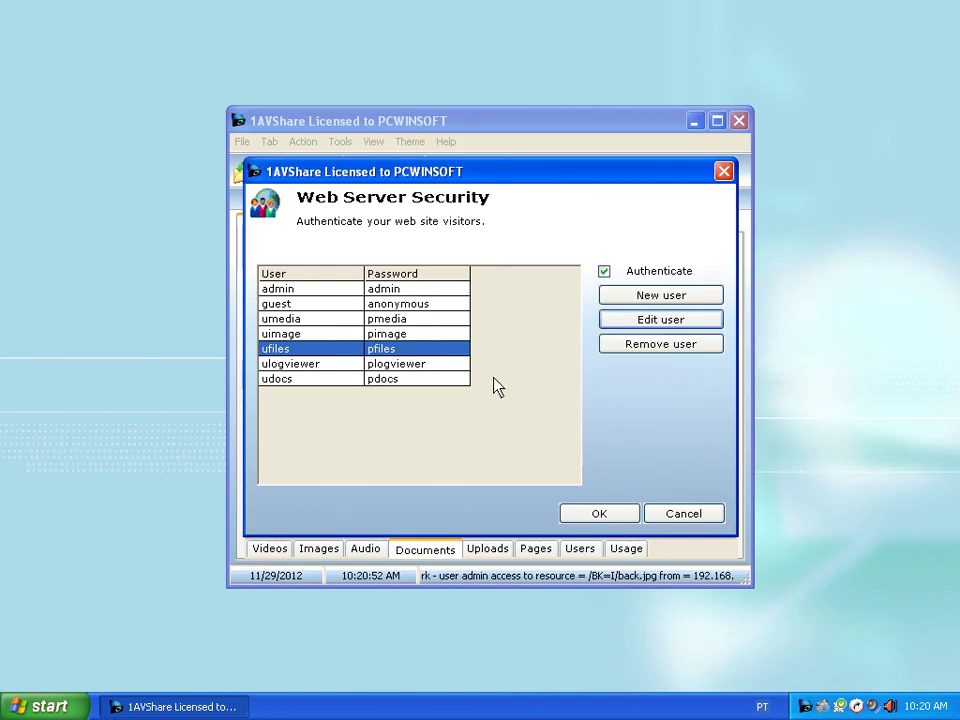
click(427, 366)
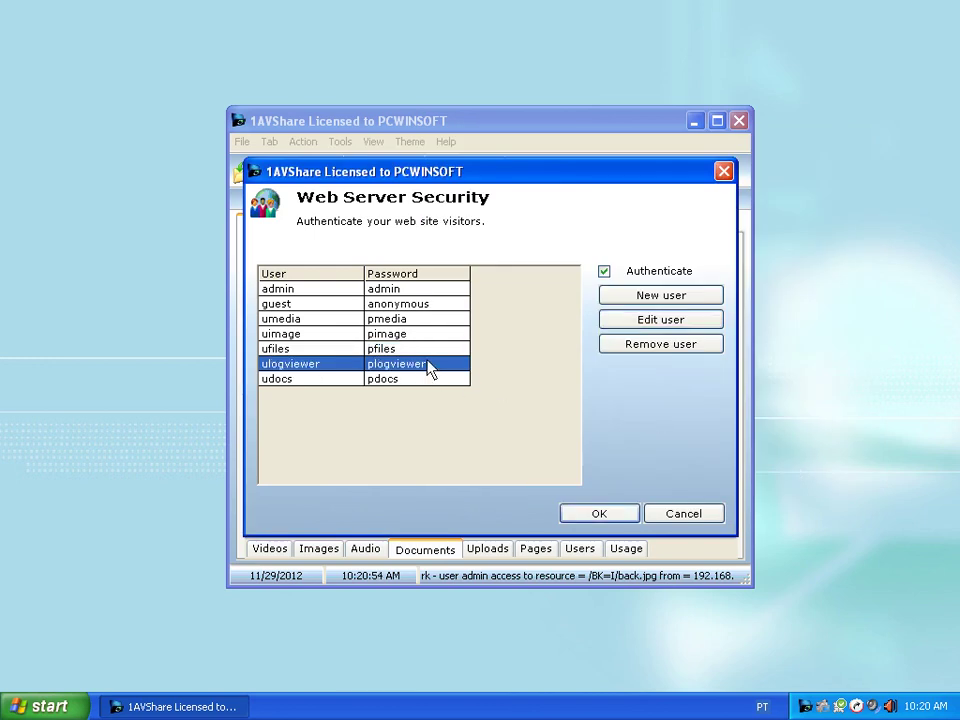
click(655, 322)
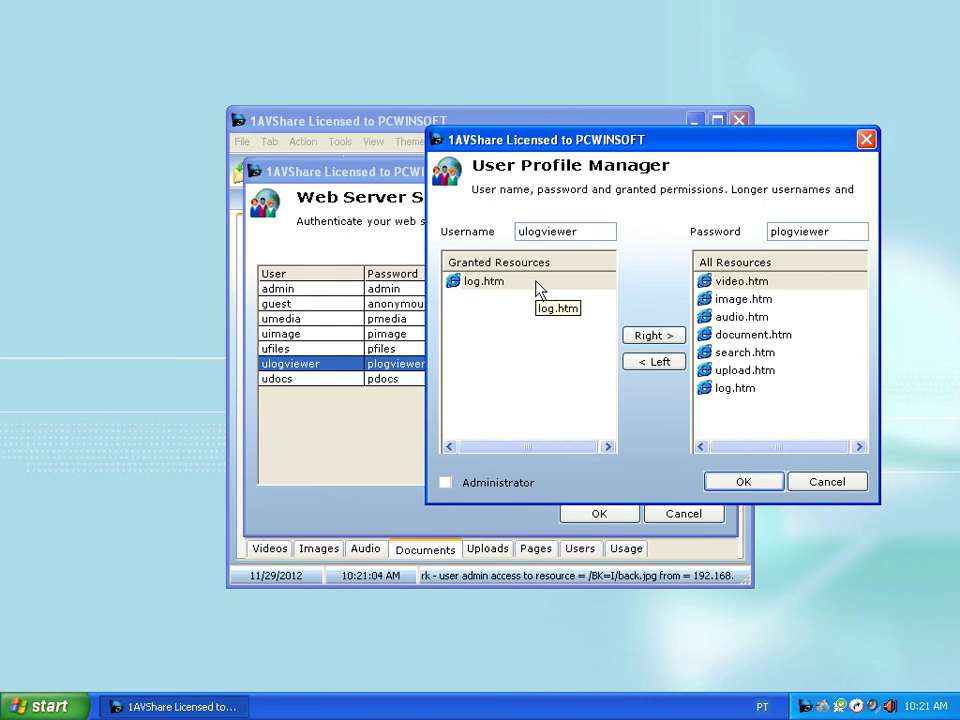
click(825, 481)
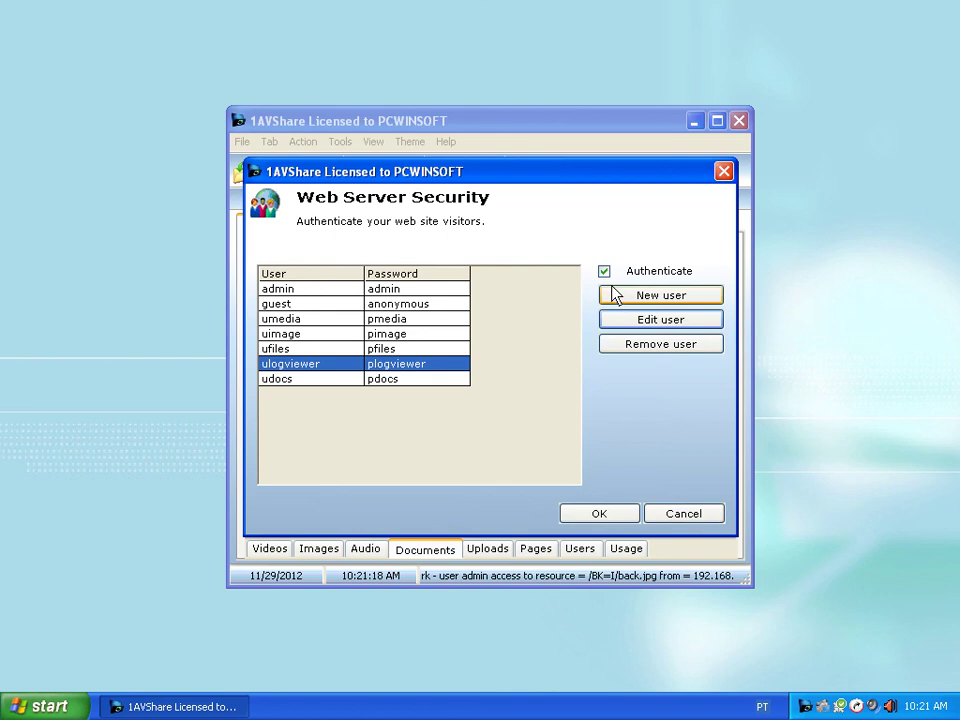
- Close the security settings and open the Usage log, selecting an admin access entry from 192.168.1.105
click(691, 515)
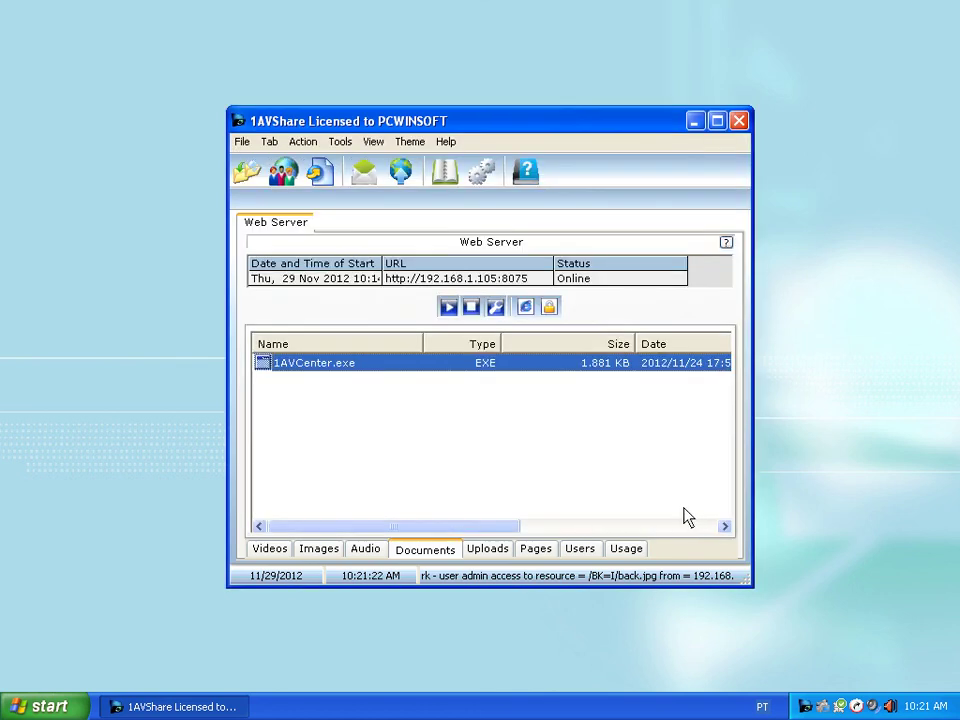
click(630, 552)
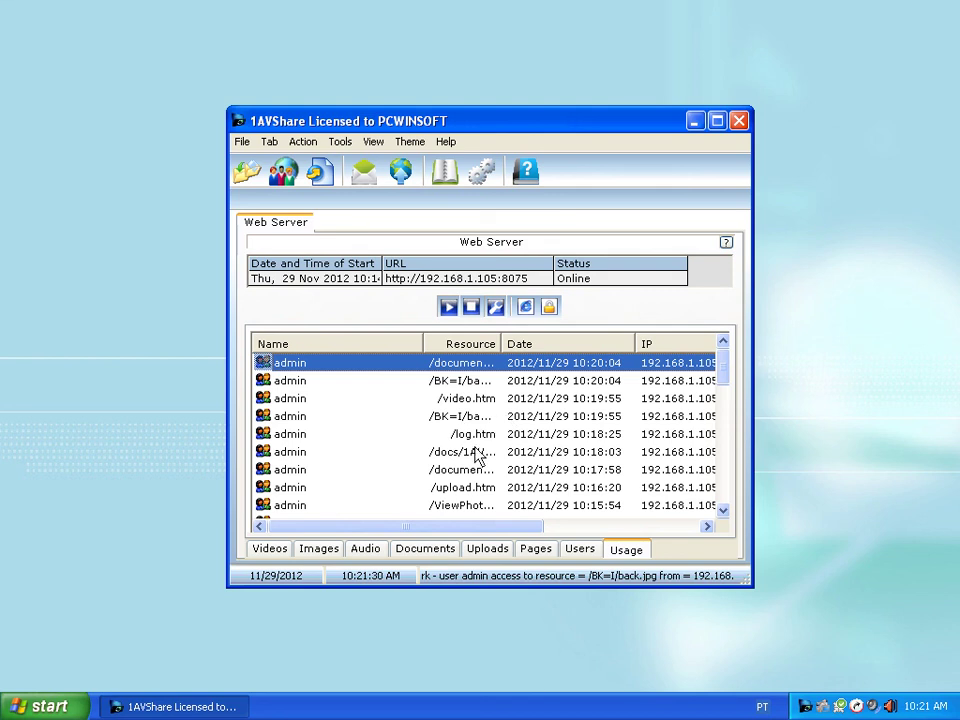
click(725, 485)
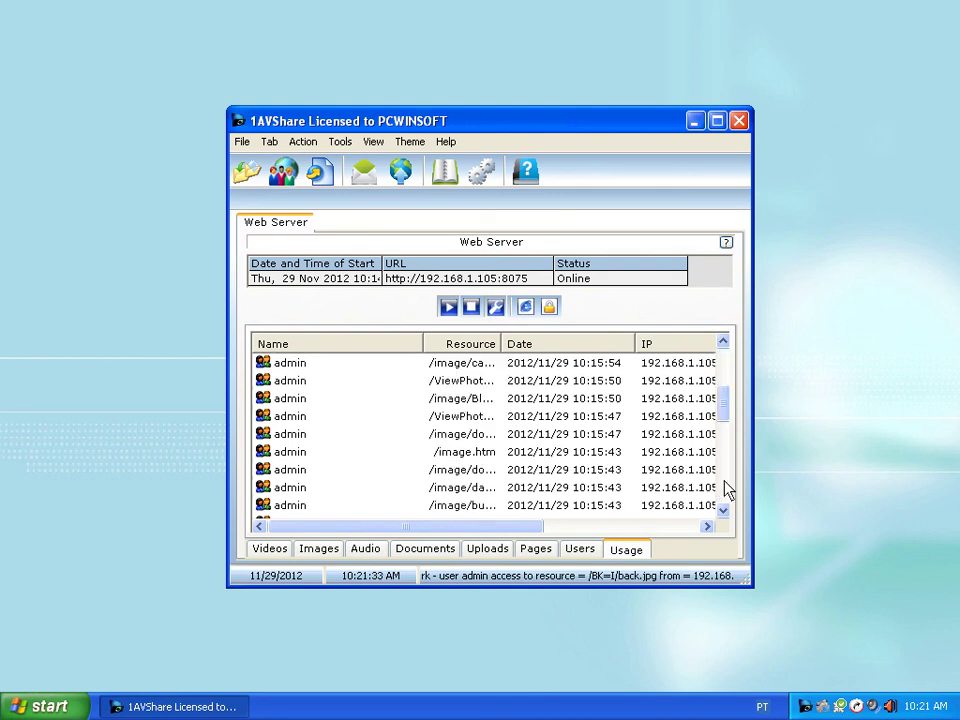
click(675, 528)
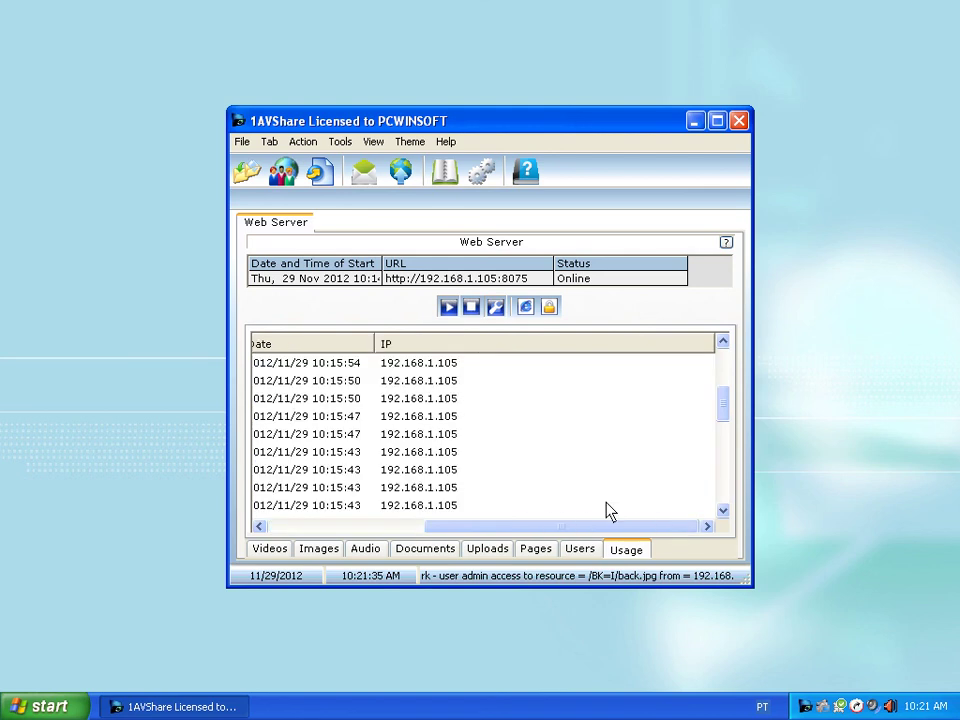
click(290, 528)
click(476, 470)
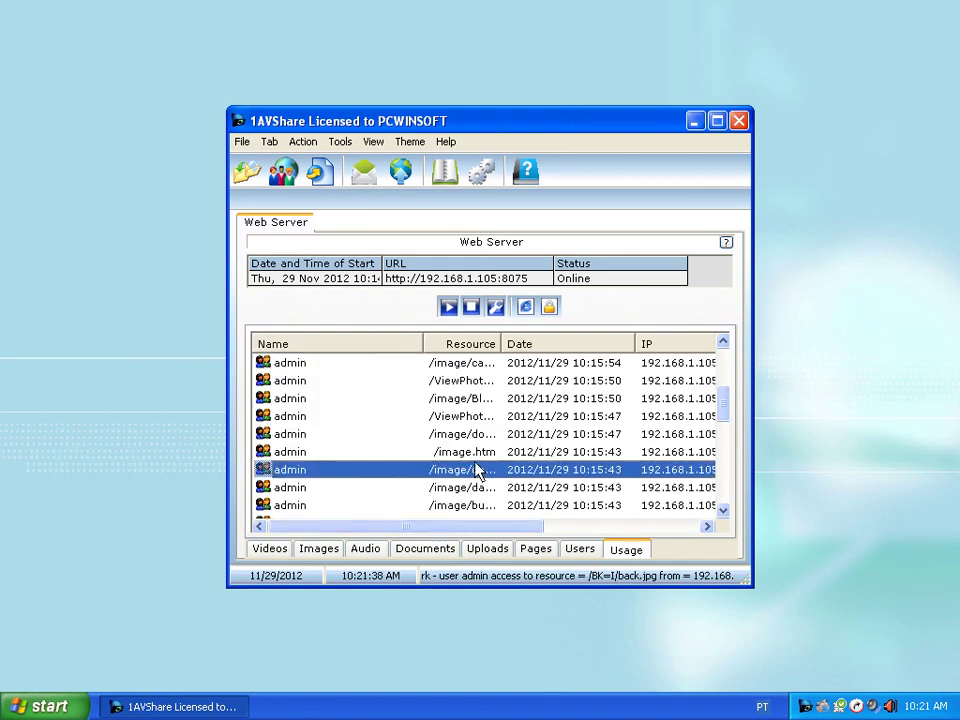
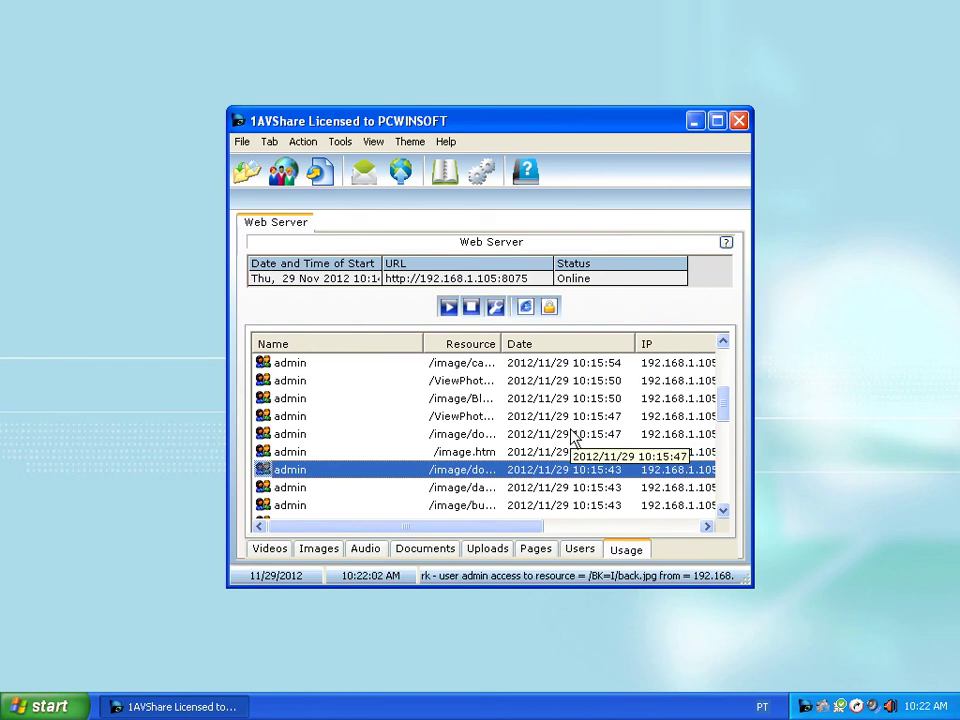
- Switch from Audio to the Images list and sort its five files by name, Blue_hills.jpg first
click(372, 558)
click(332, 553)
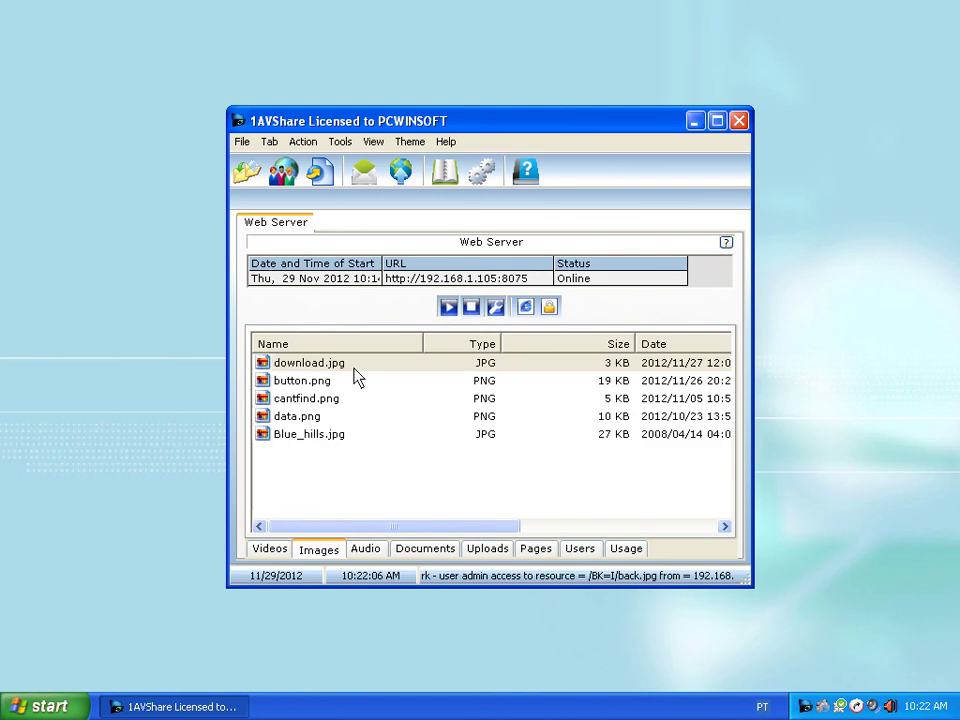
click(360, 343)
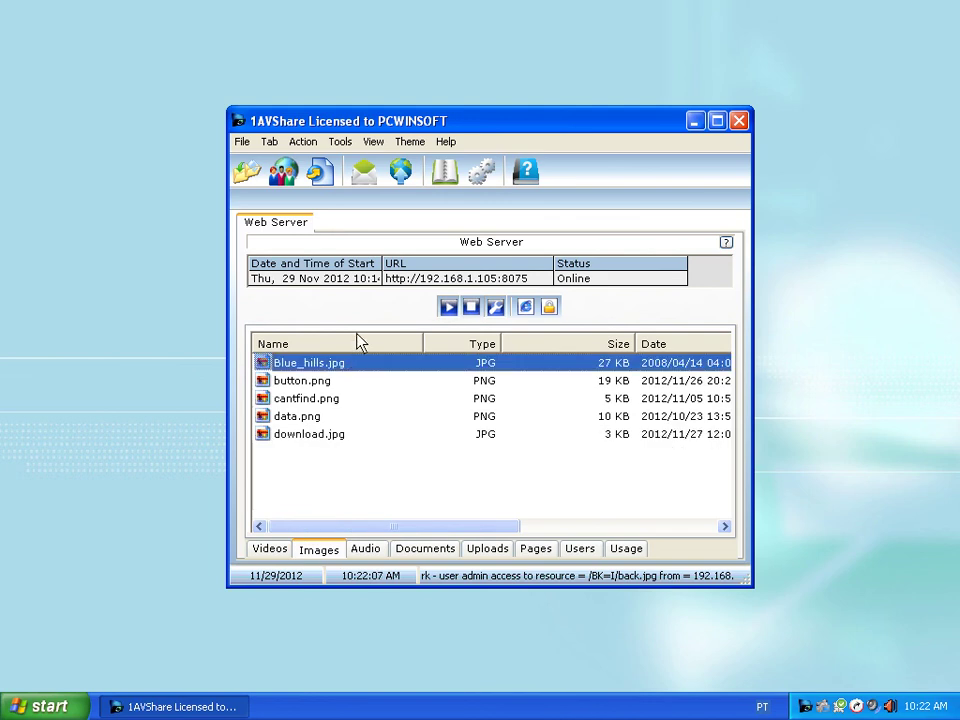
click(364, 178)
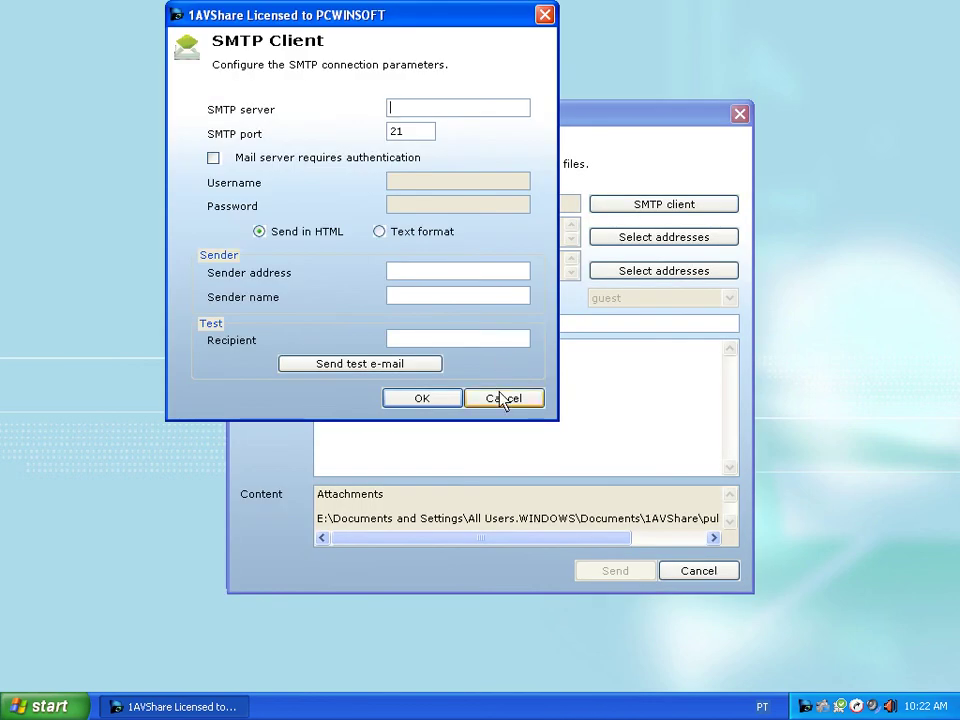
click(501, 396)
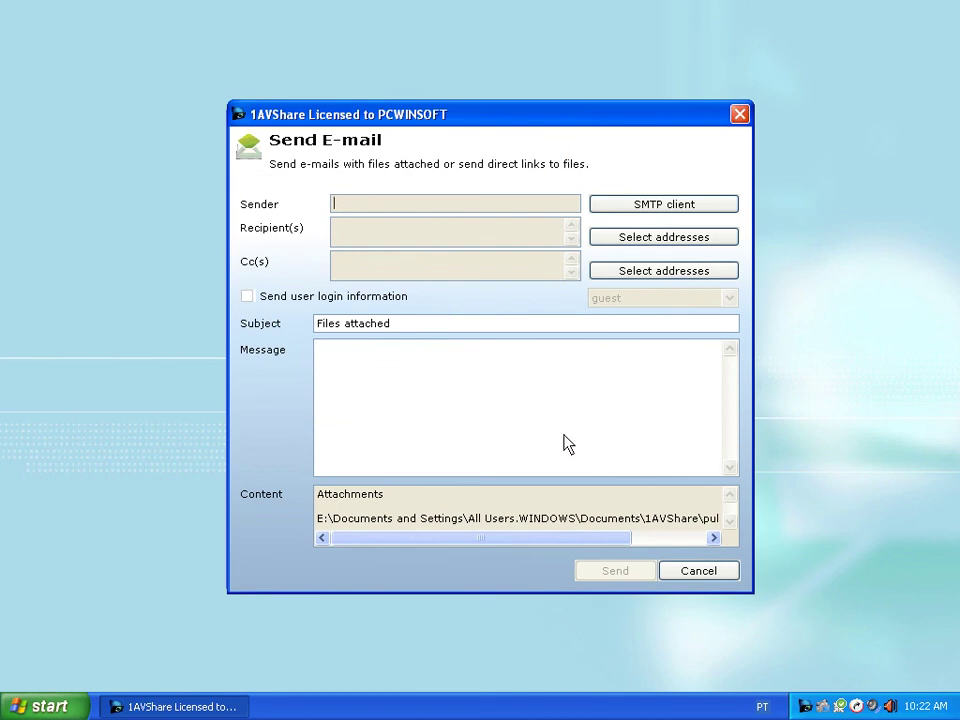
click(697, 571)
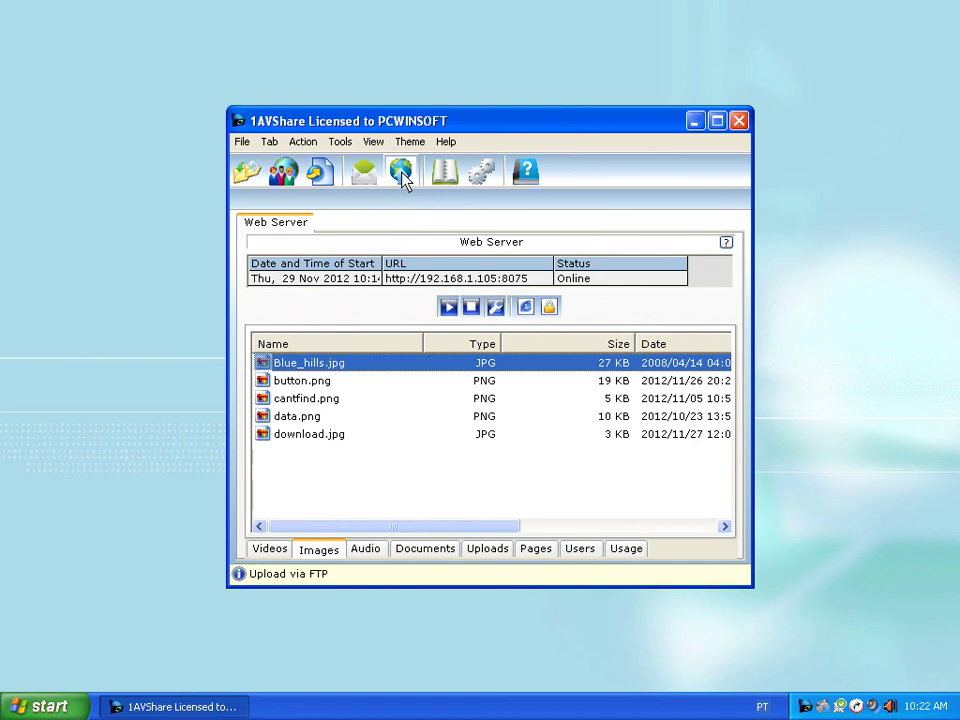
click(403, 176)
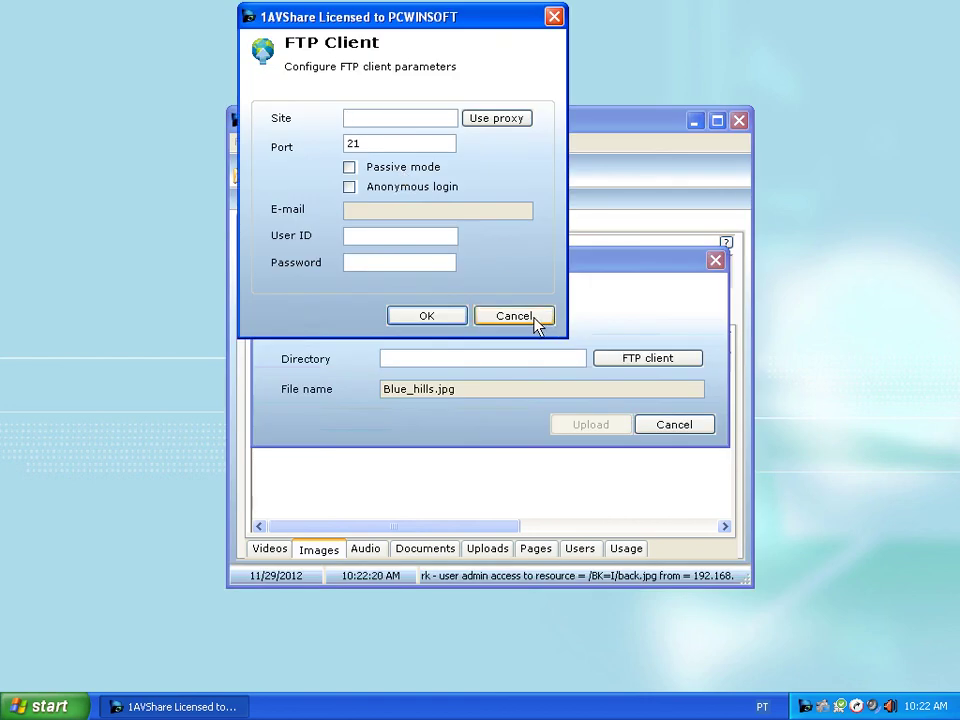
click(537, 322)
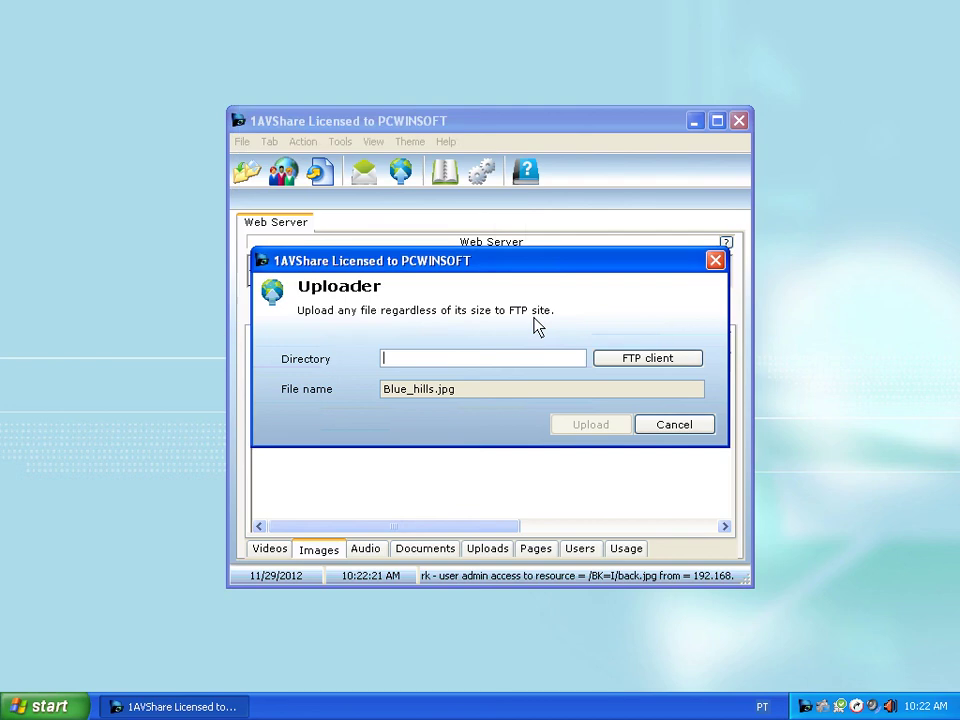
click(675, 426)
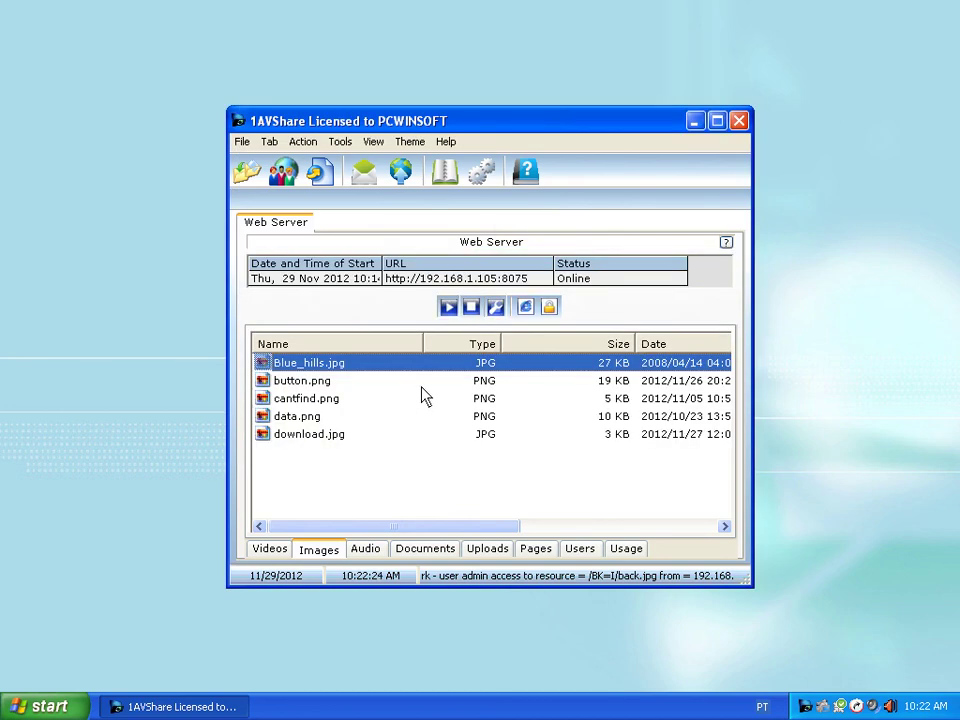